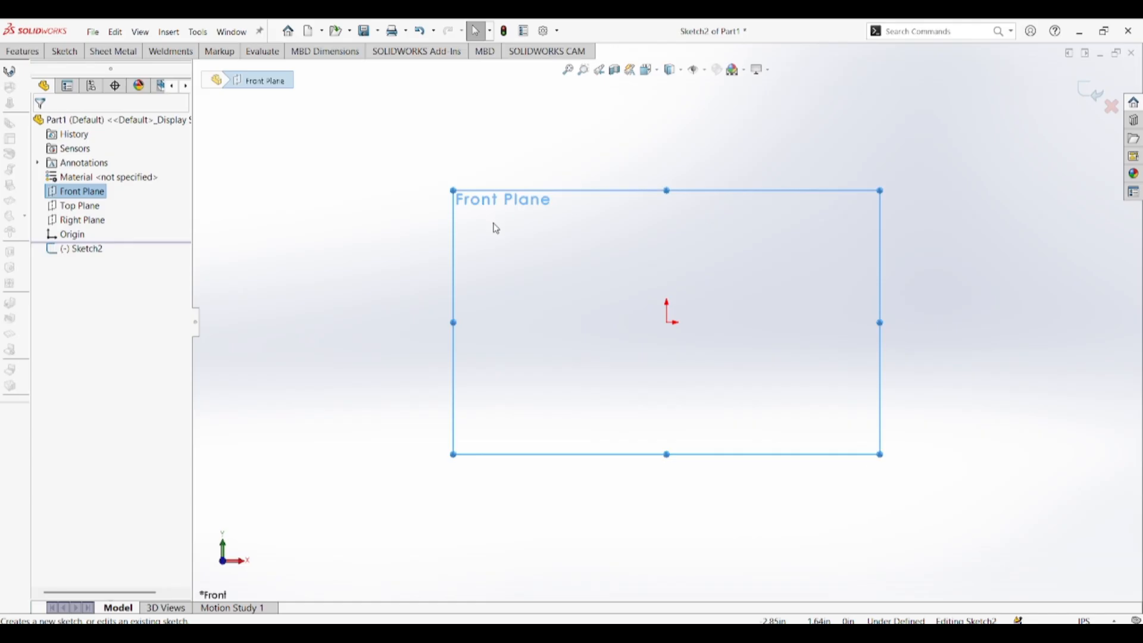
Sketch a center-point circle about 1.92 in in diameter on the Front Plane, above and to the right of the origin
left_click(62, 52)
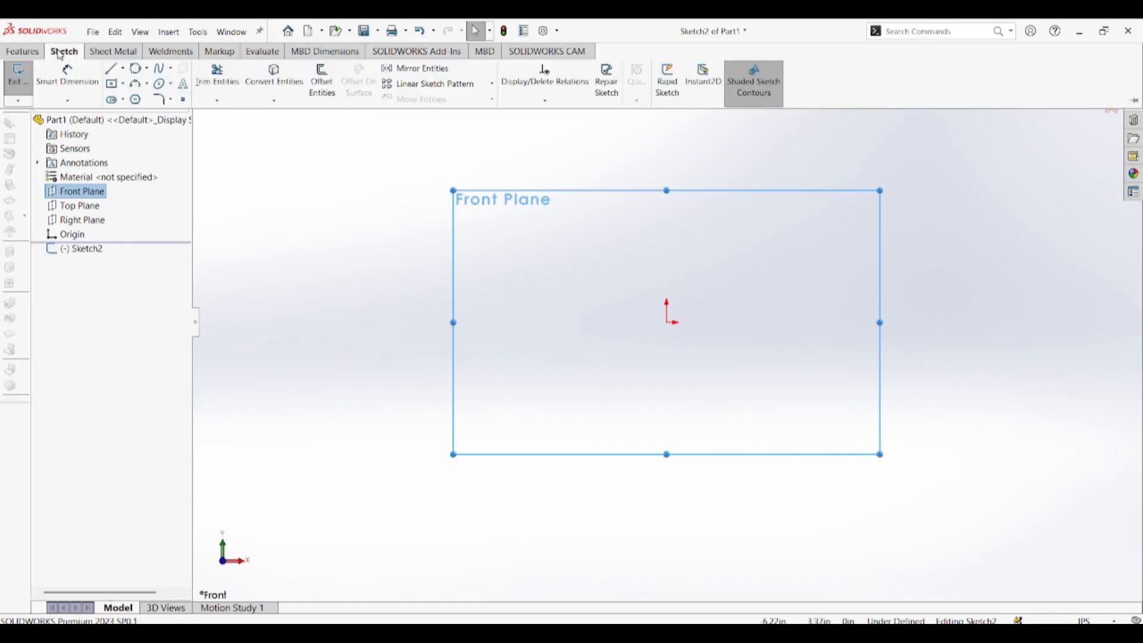
left_click(147, 72)
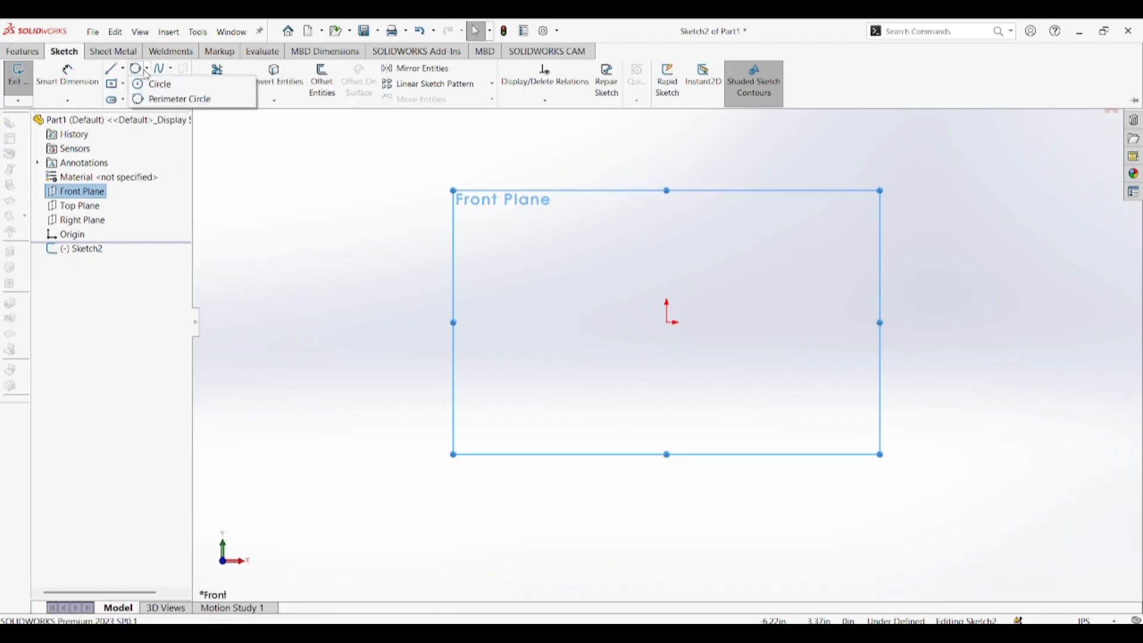
left_click(158, 85)
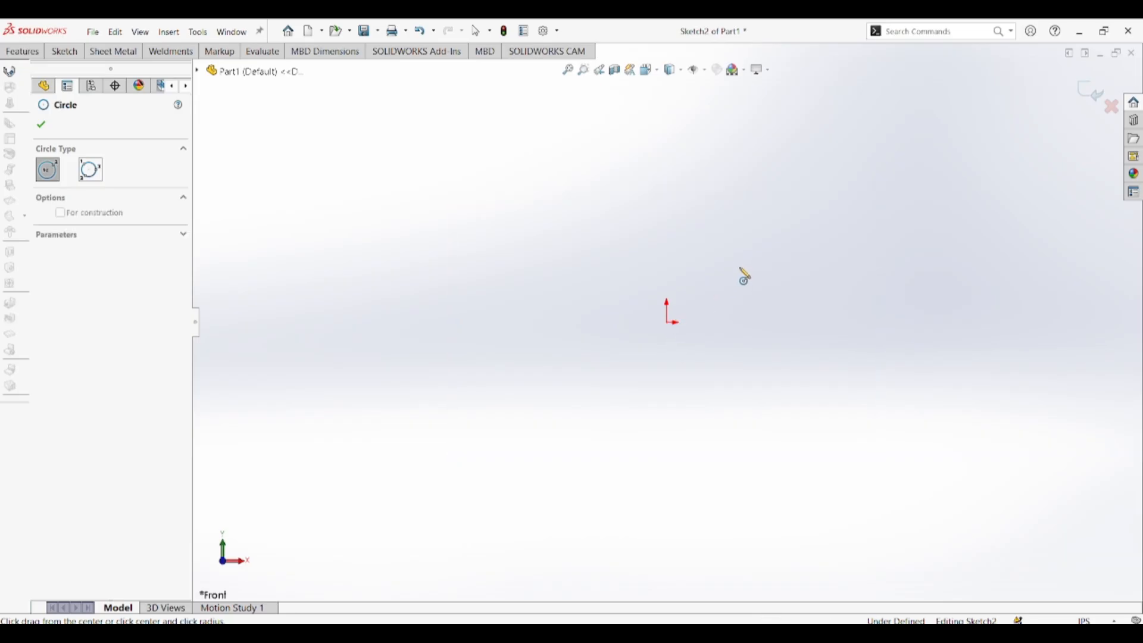
left_click(736, 261)
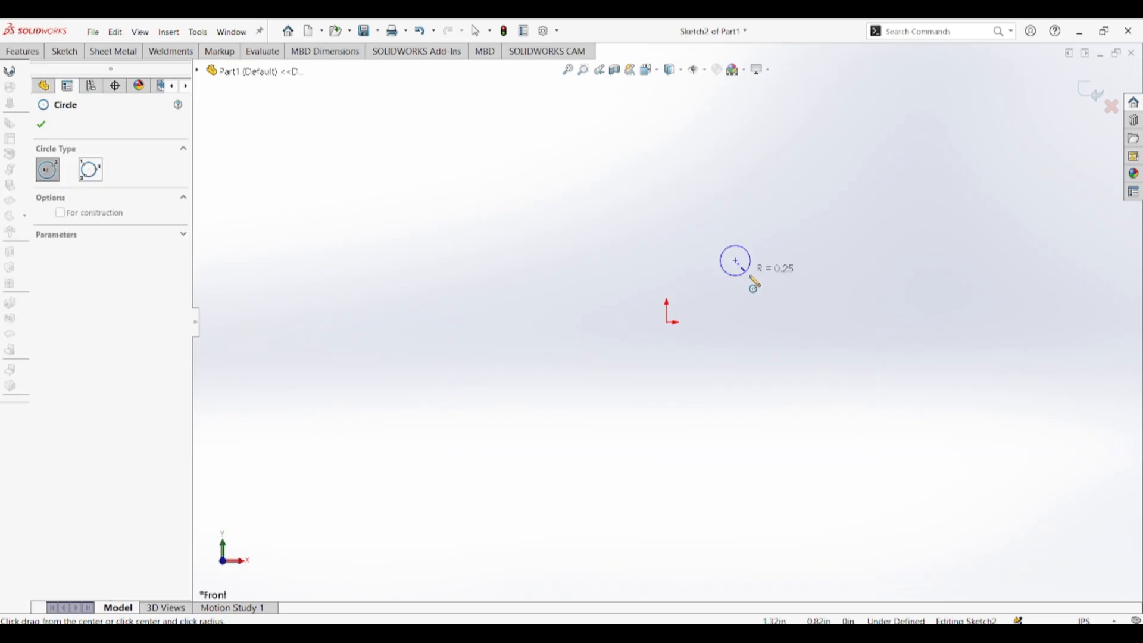
left_click(792, 298)
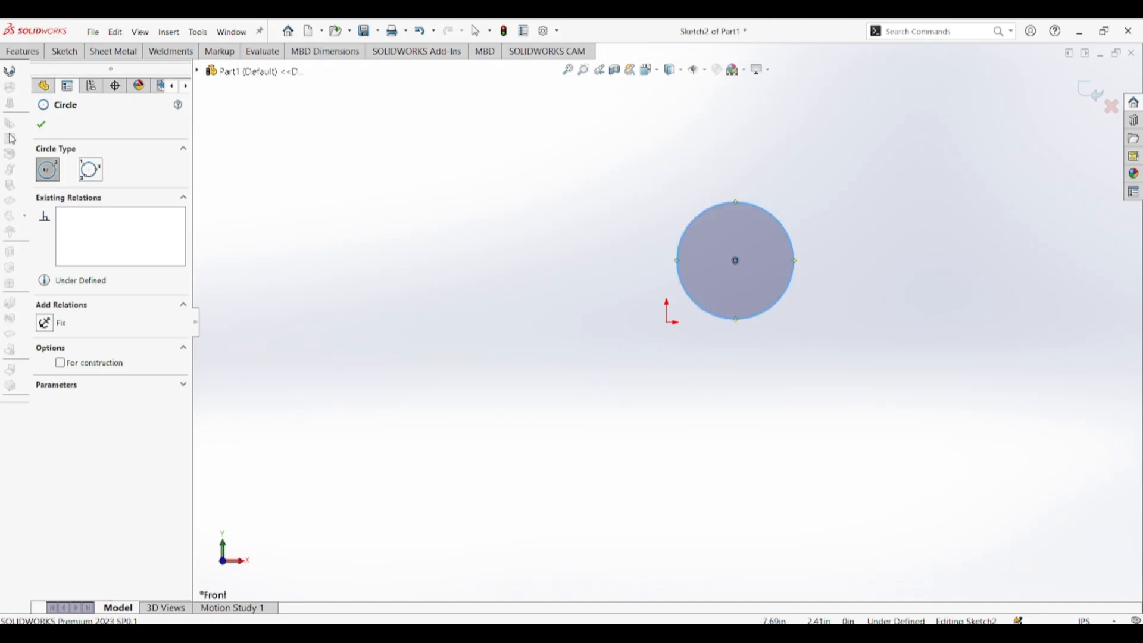
left_click(41, 126)
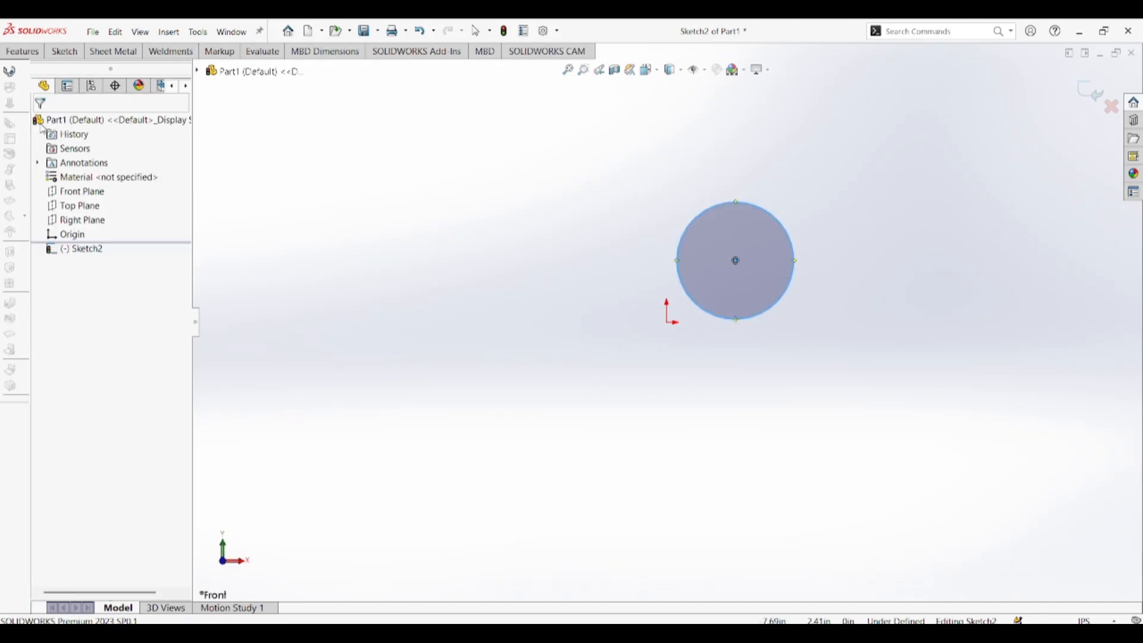
Dimension the circle's diameter with Smart Dimension and set it to 2 in
left_click(65, 52)
left_click(64, 74)
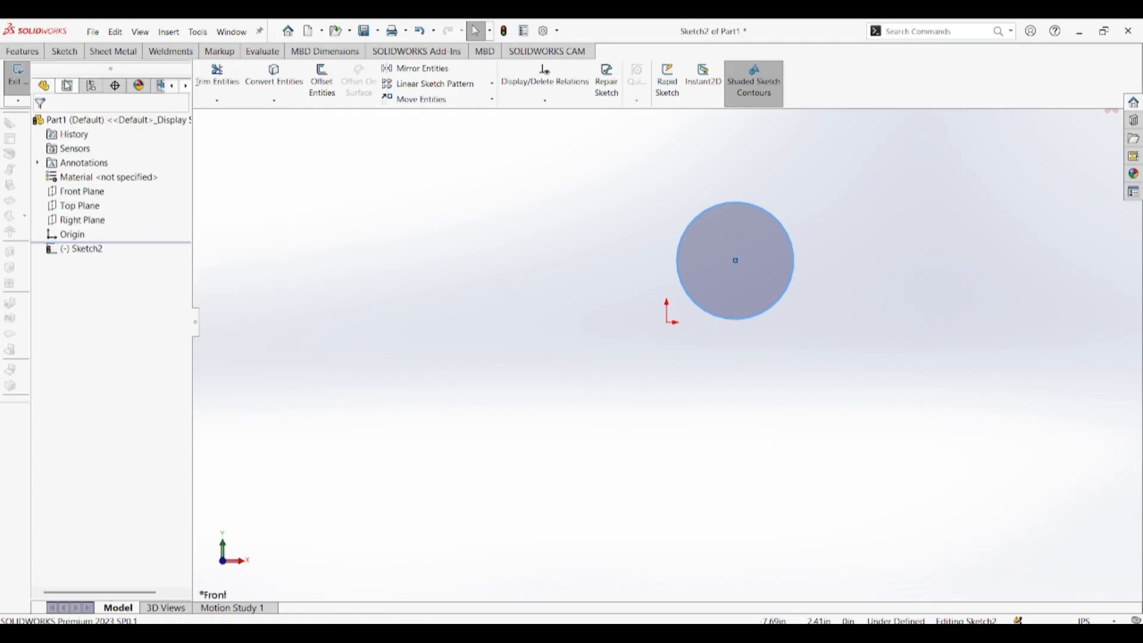
left_click(794, 293)
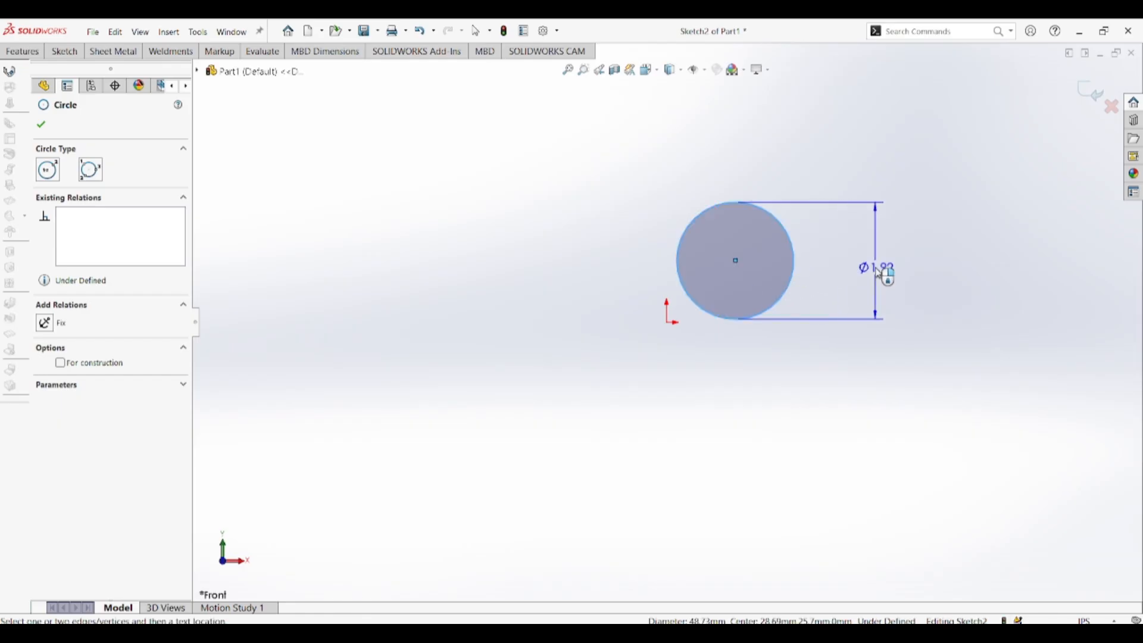
left_click(880, 274)
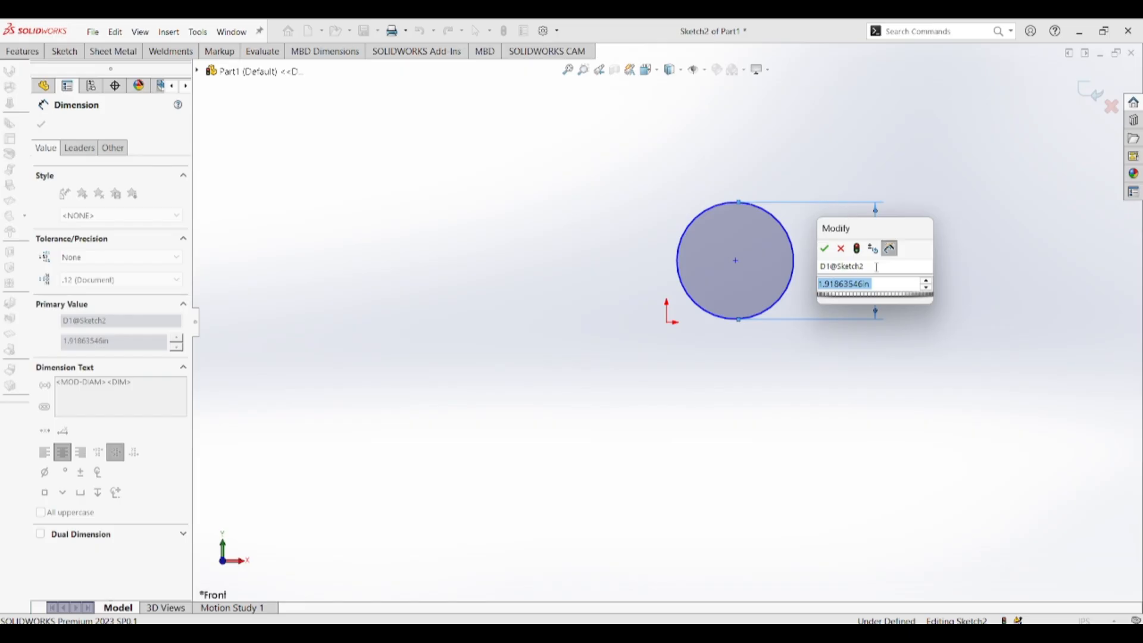
type("2")
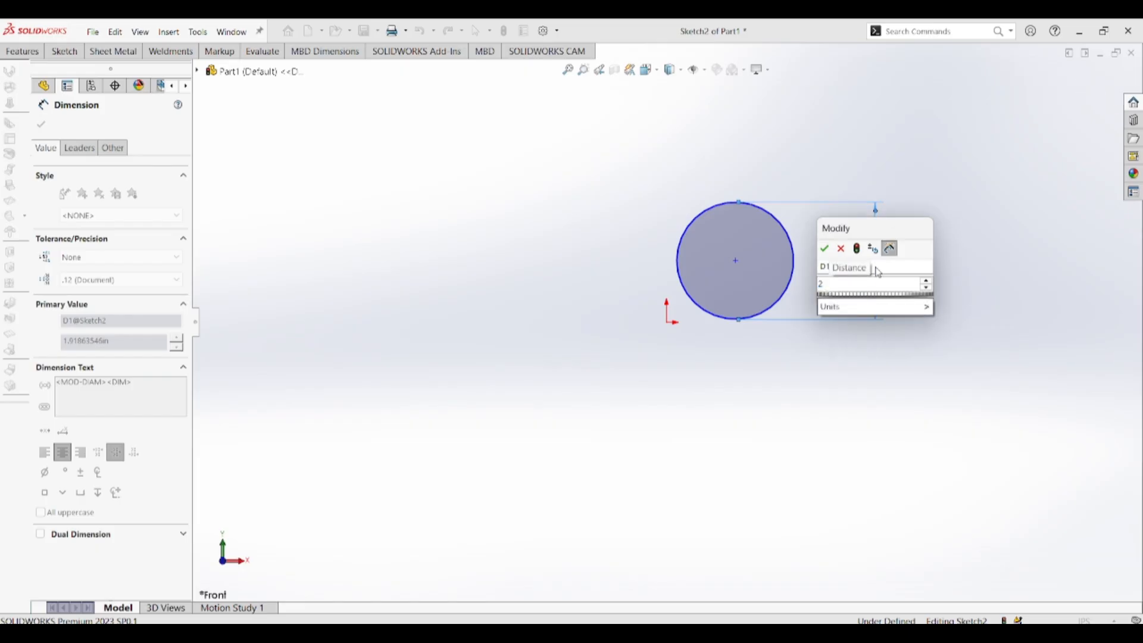
key("Return")
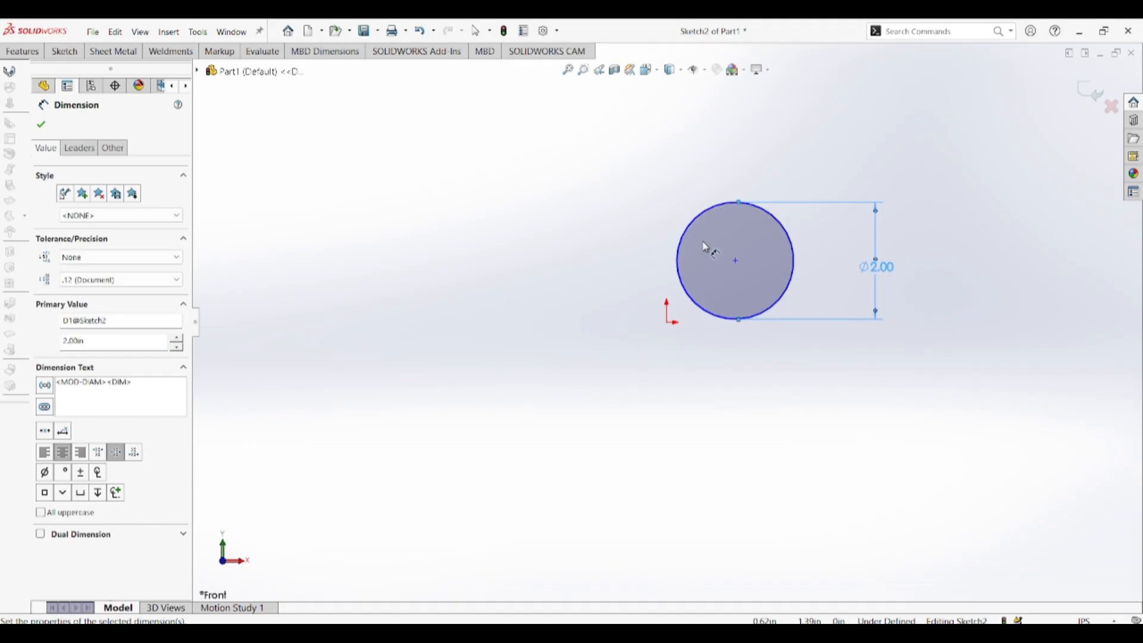
left_click(45, 130)
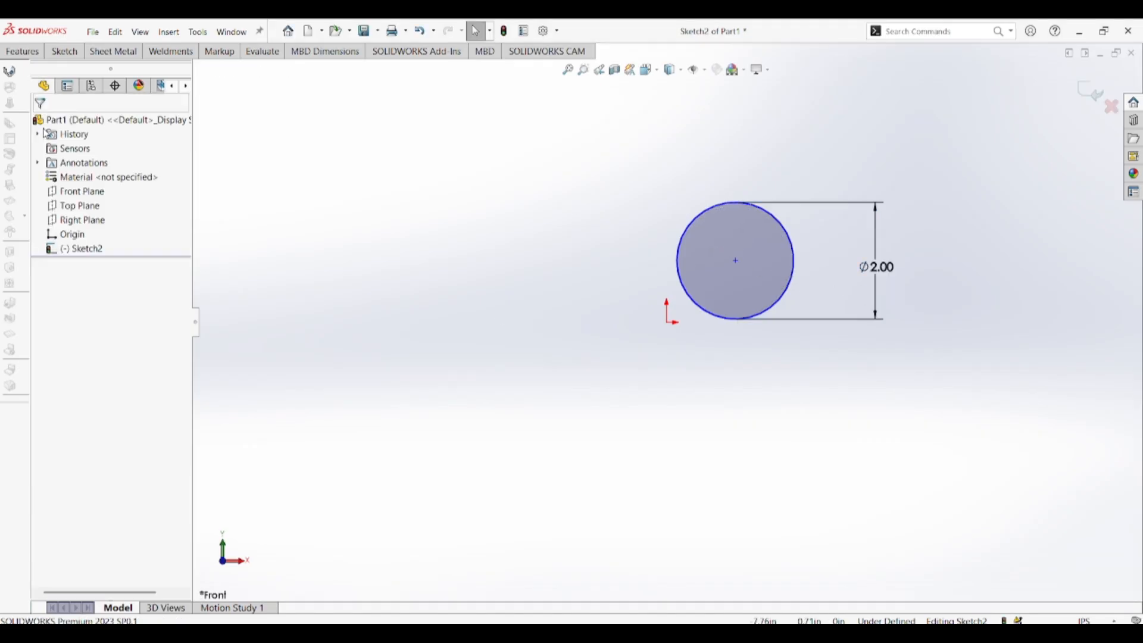
Sketch a three-point perimeter circle about 1.57 in in diameter, above and to the left of the origin
left_click(66, 53)
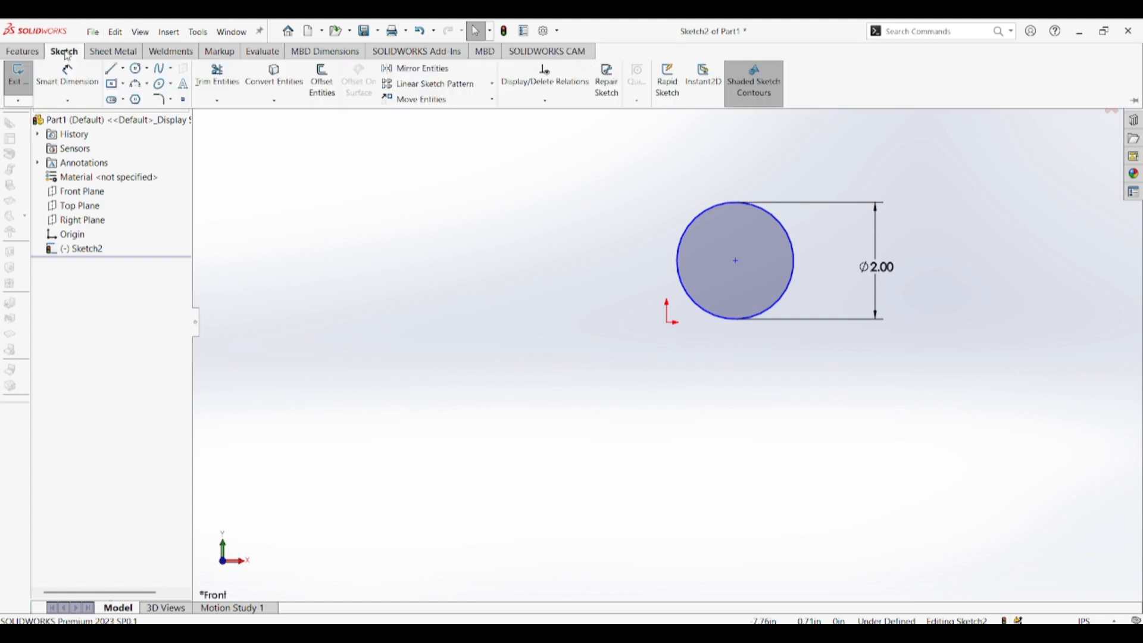
left_click(147, 70)
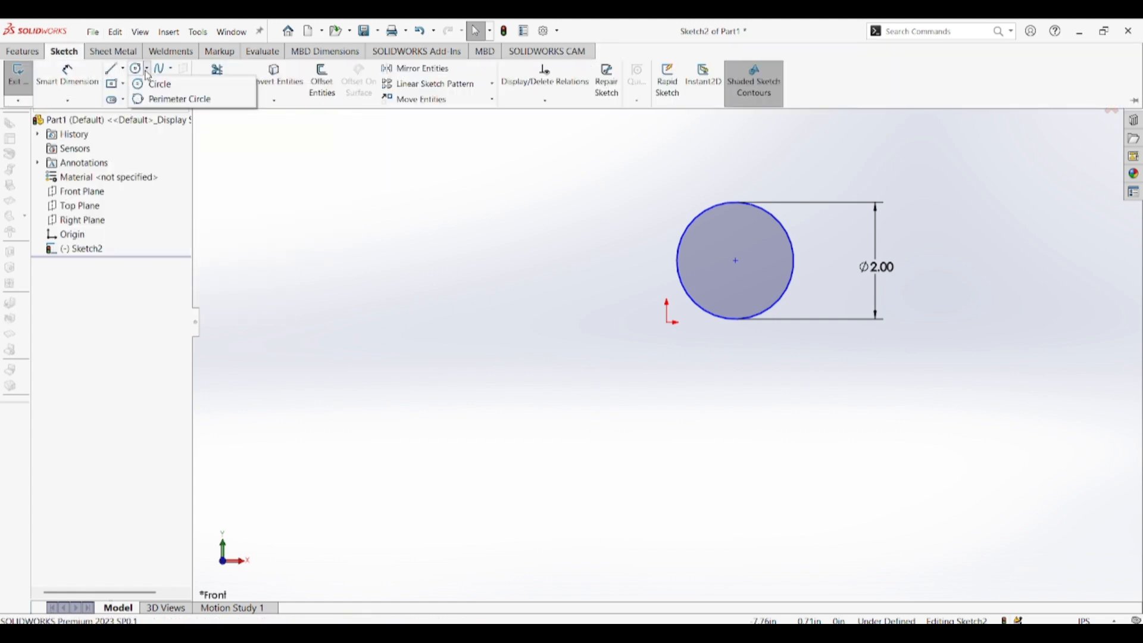
left_click(162, 100)
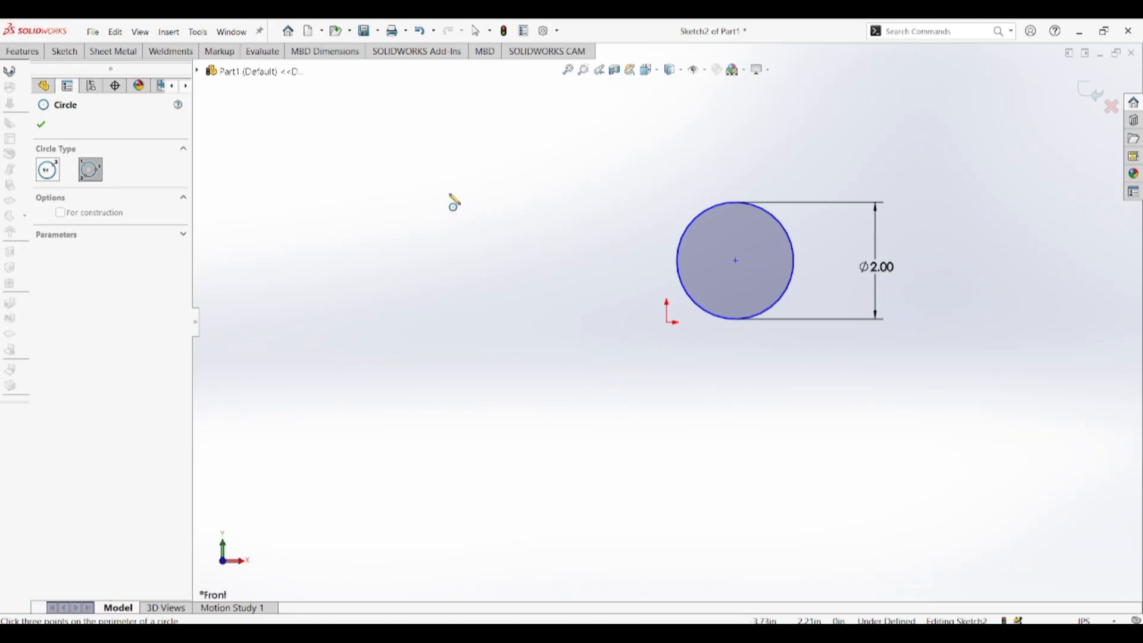
left_click(449, 192)
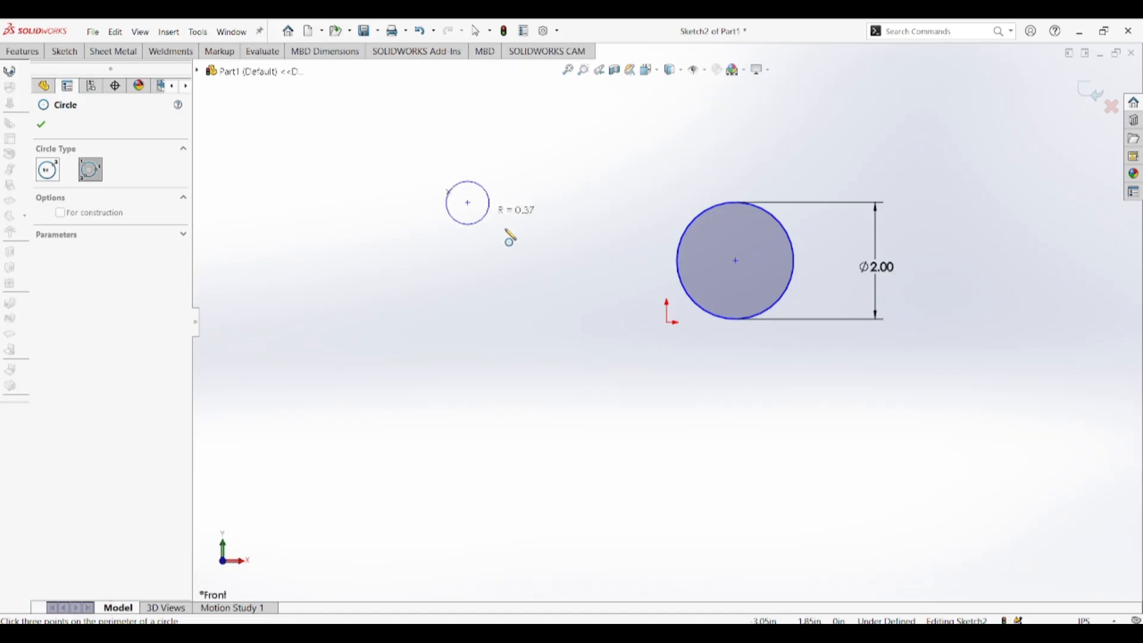
left_click(506, 200)
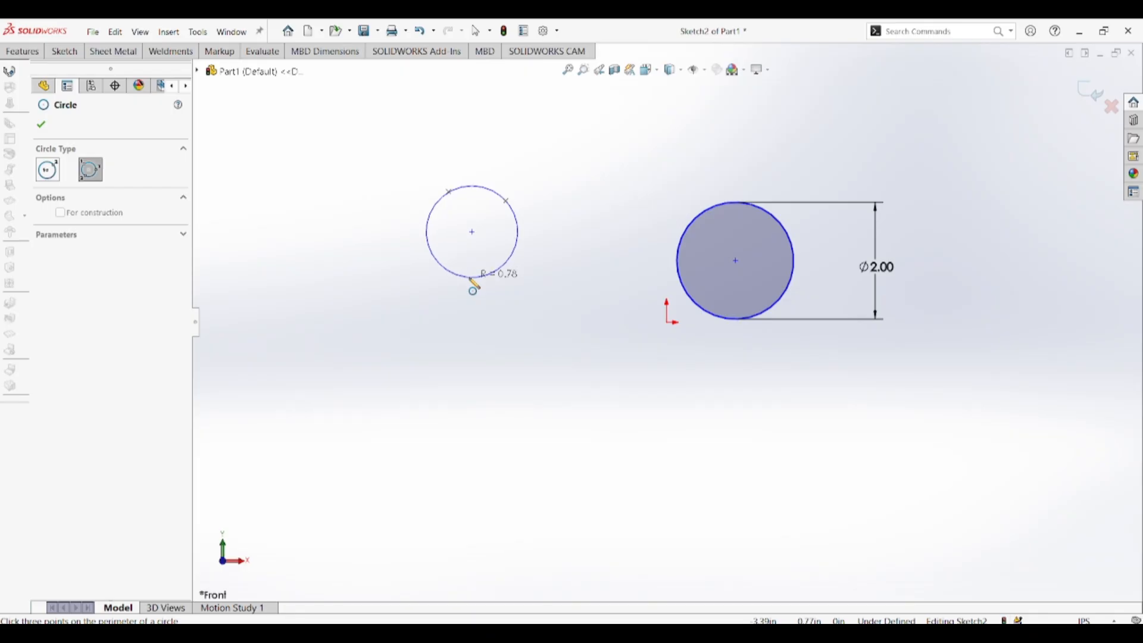
left_click(472, 278)
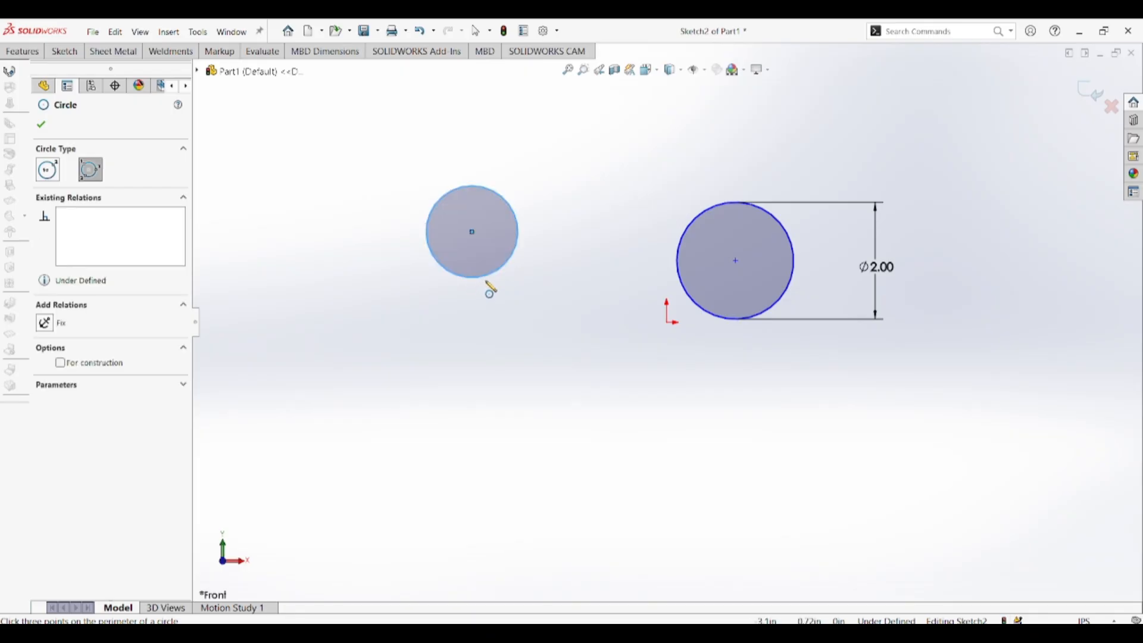
left_click(42, 127)
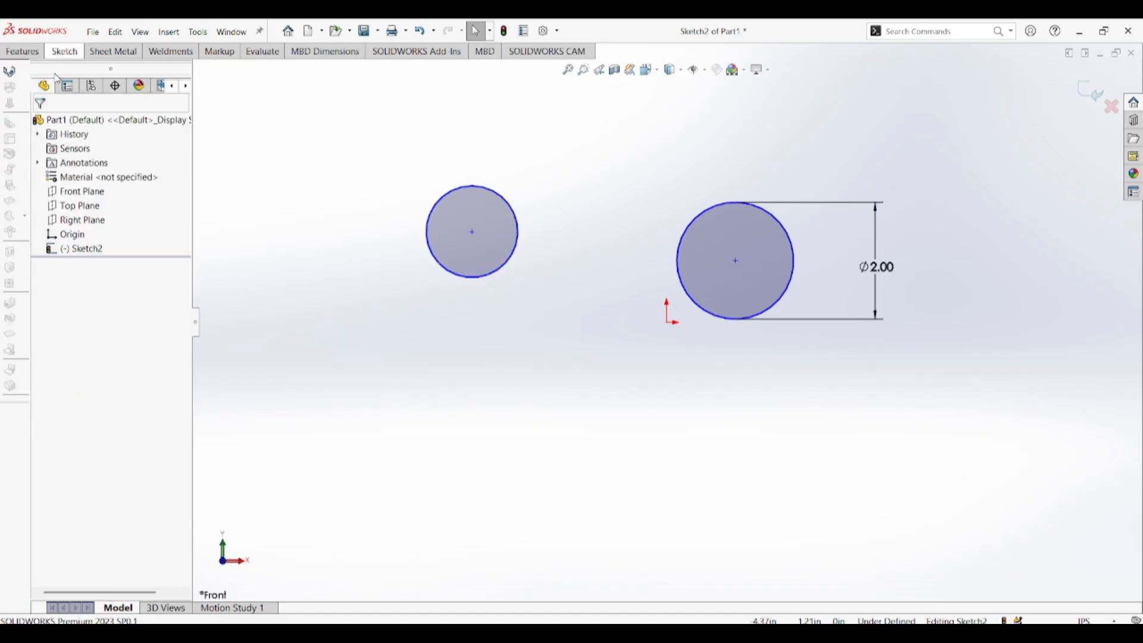
Dimension the perimeter circle's diameter and set it to 2 in
left_click(64, 53)
left_click(43, 78)
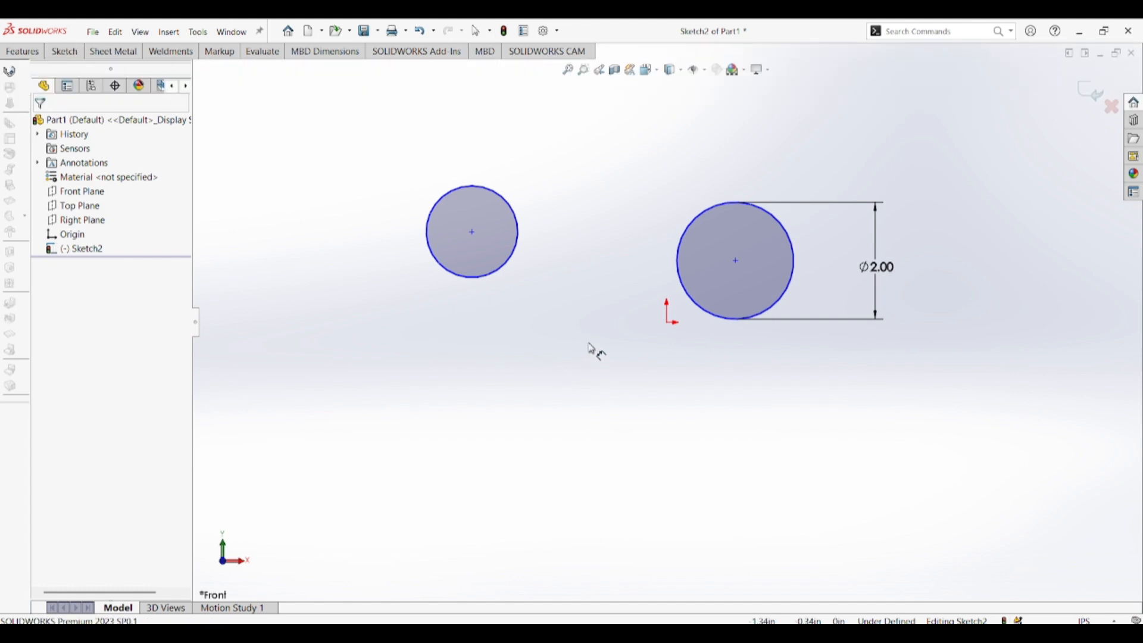
left_click(512, 273)
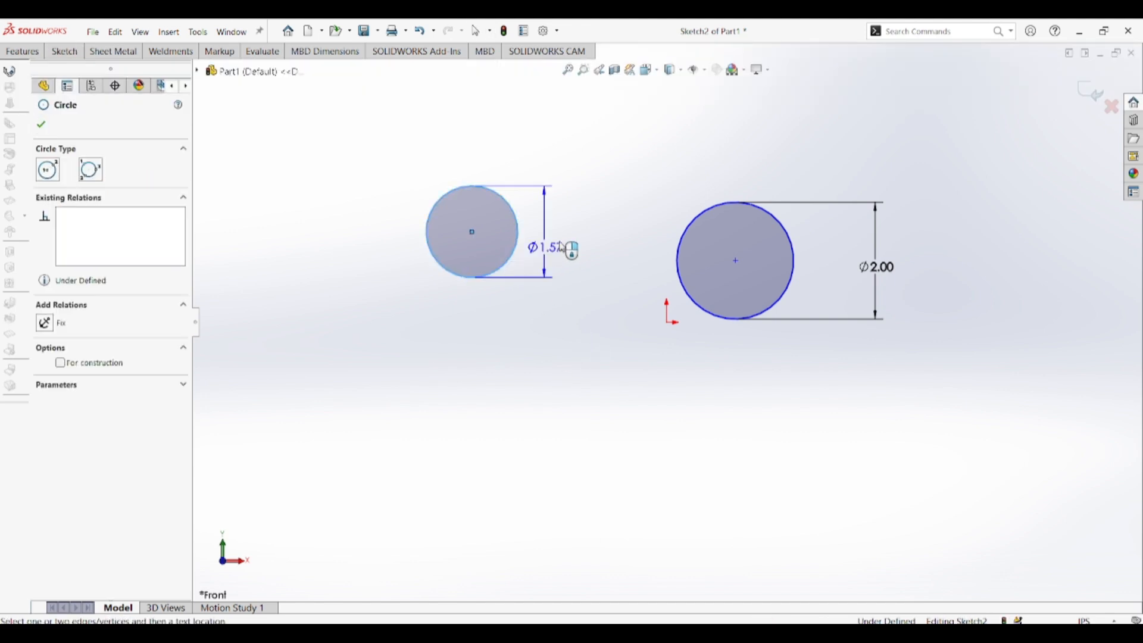
left_click(572, 241)
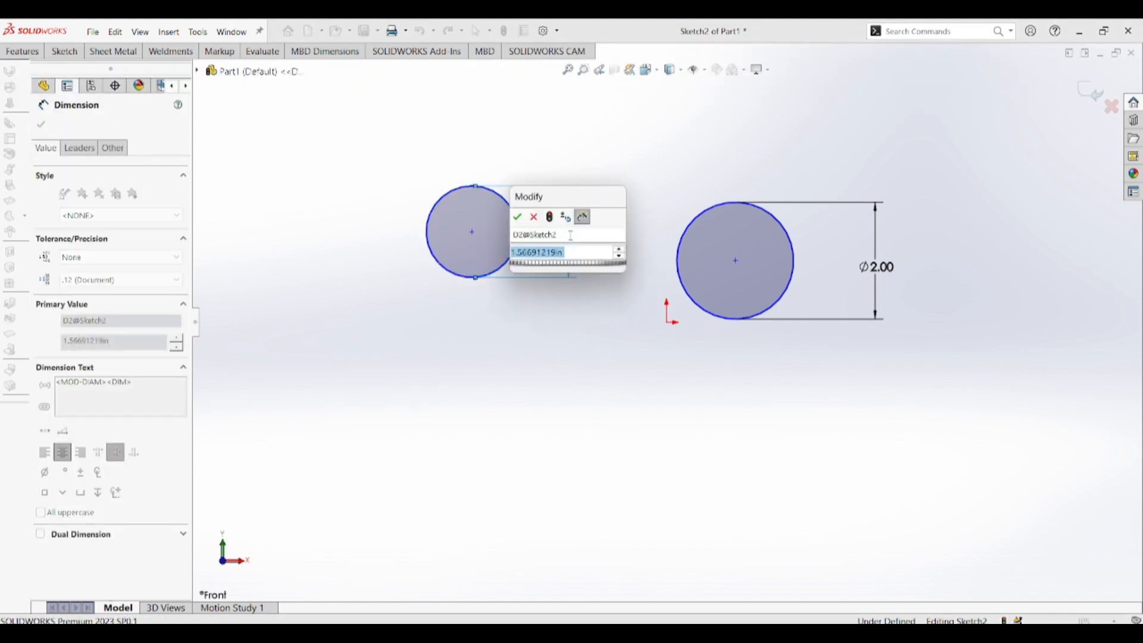
type("2")
key("Return")
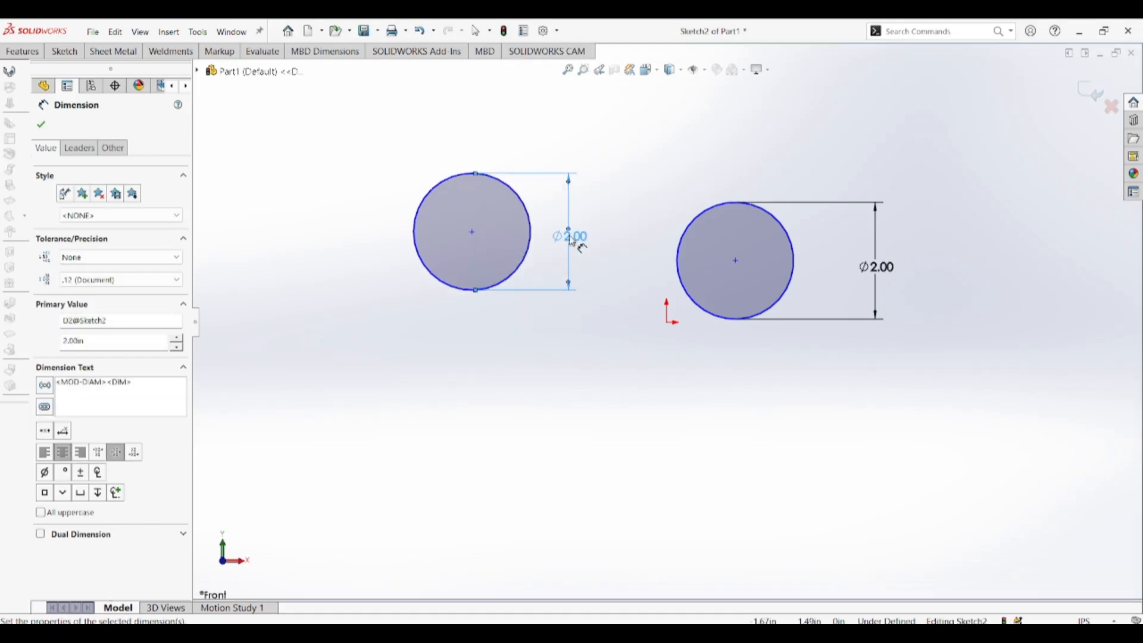
left_click(51, 127)
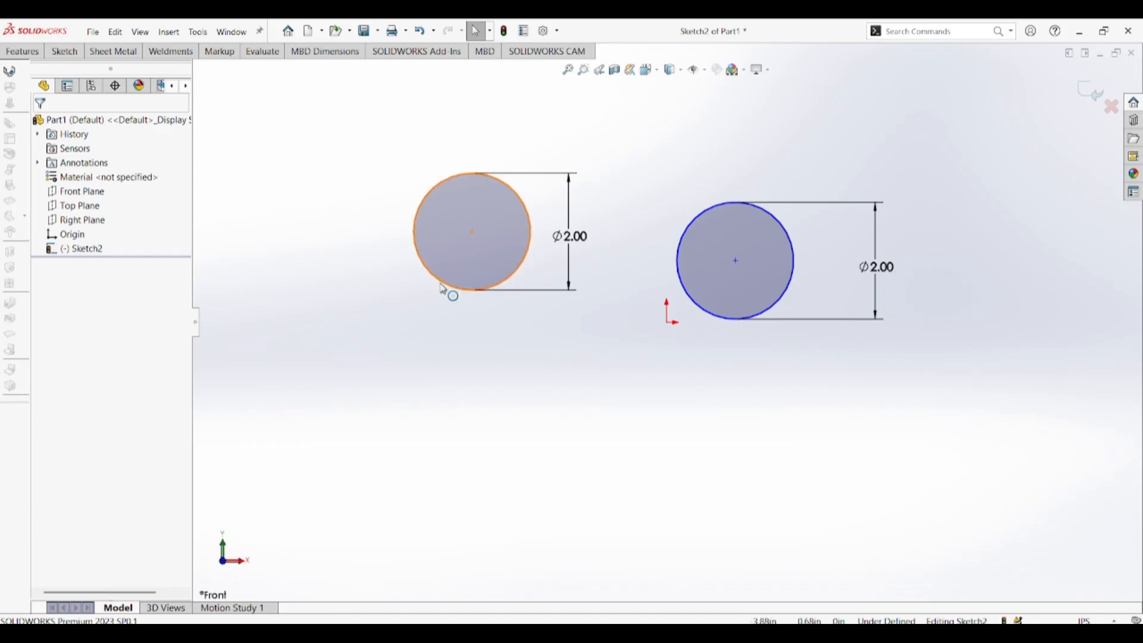
Convert the circle left of the origin to construction geometry
left_click(443, 289)
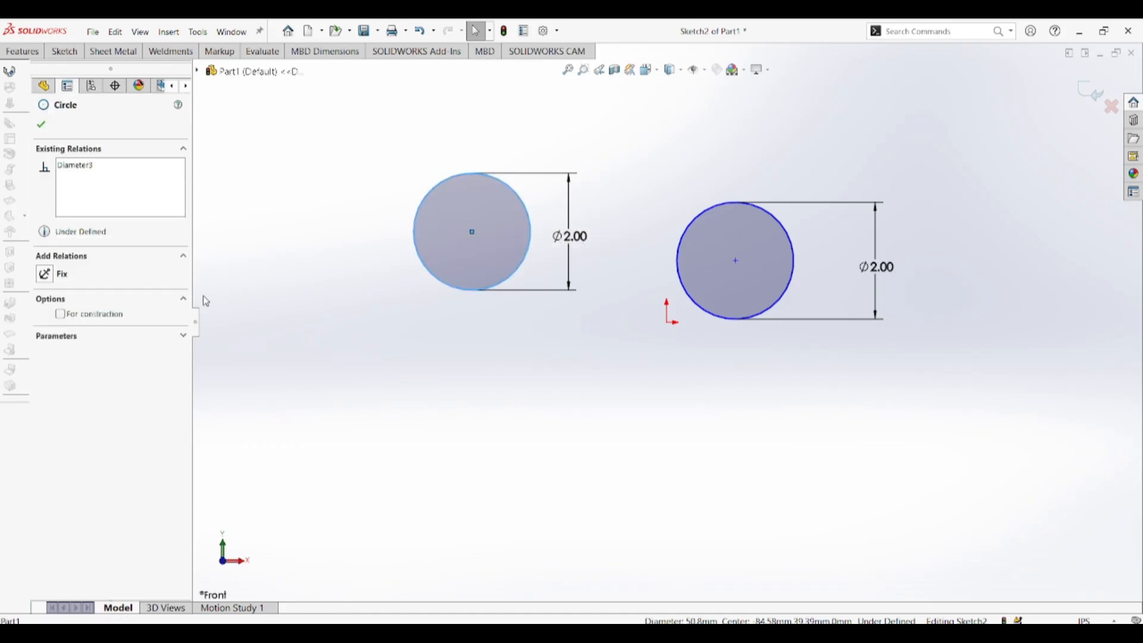
left_click(60, 314)
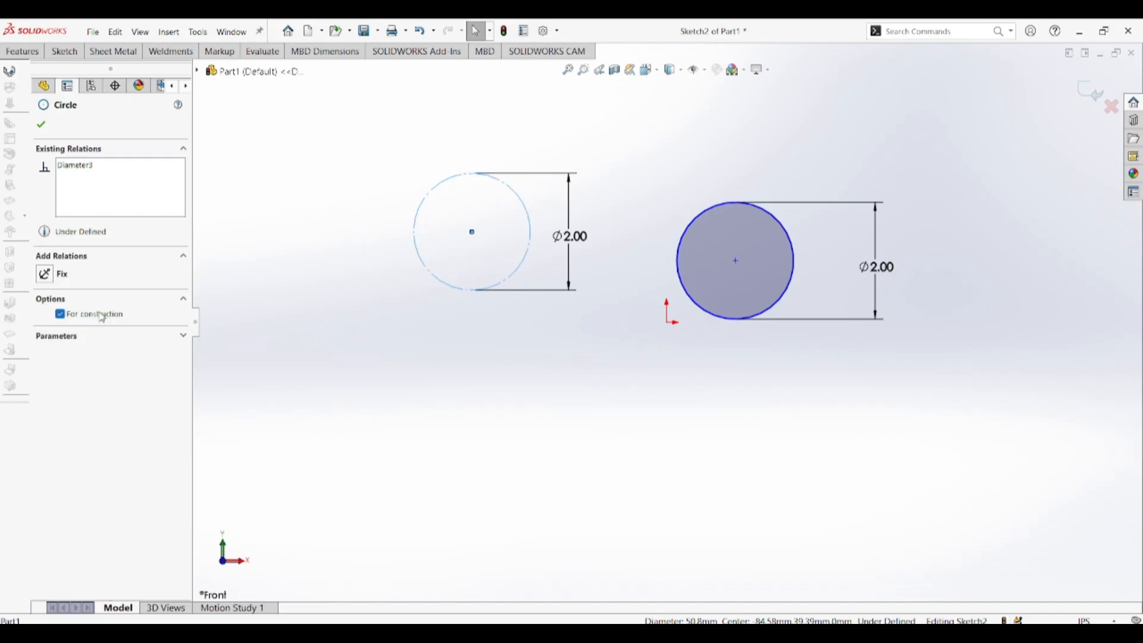
left_click(321, 300)
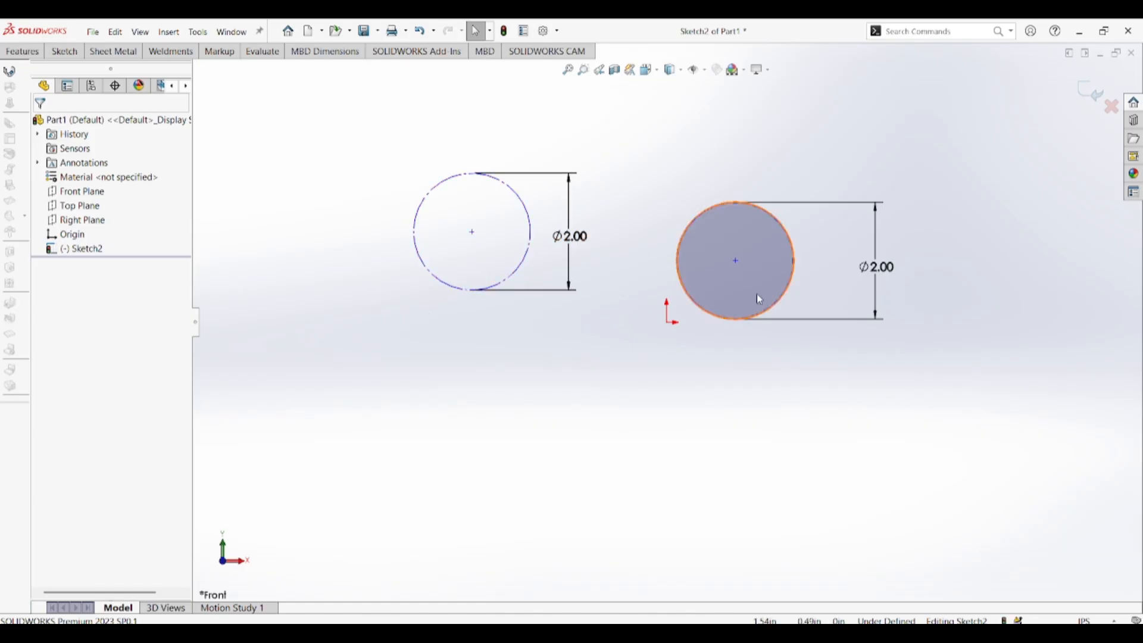
Sketch a corner rectangle about 2.42 in wide and 1.27 in high, above and to the right of the solid-line circle
scroll(781, 294, "up", 5)
scroll(816, 293, "down", 2)
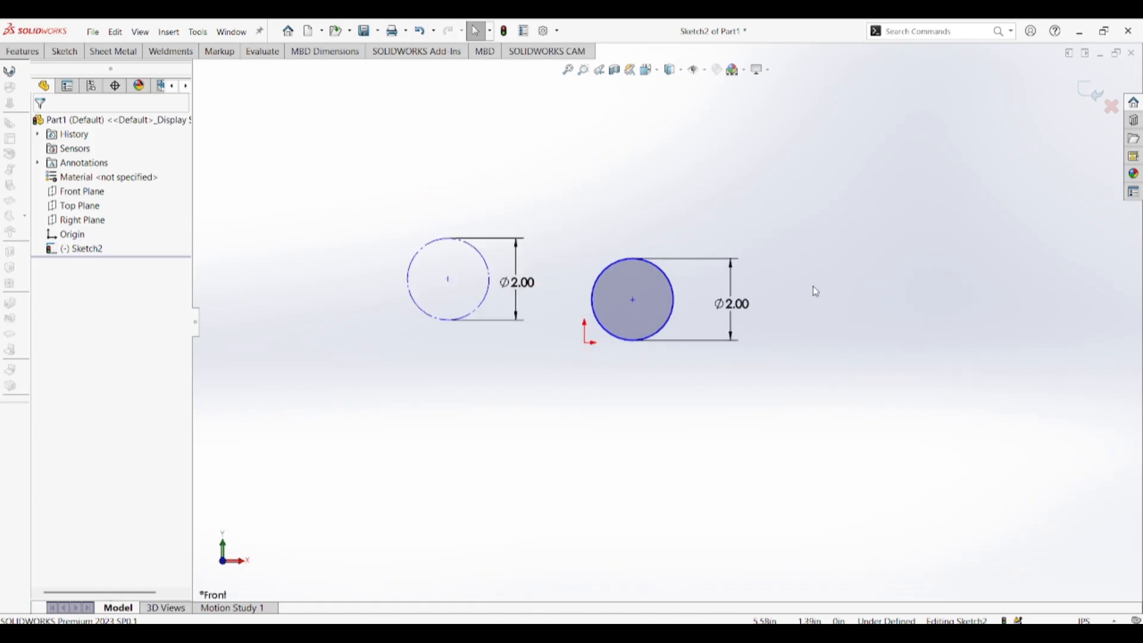
left_click(65, 54)
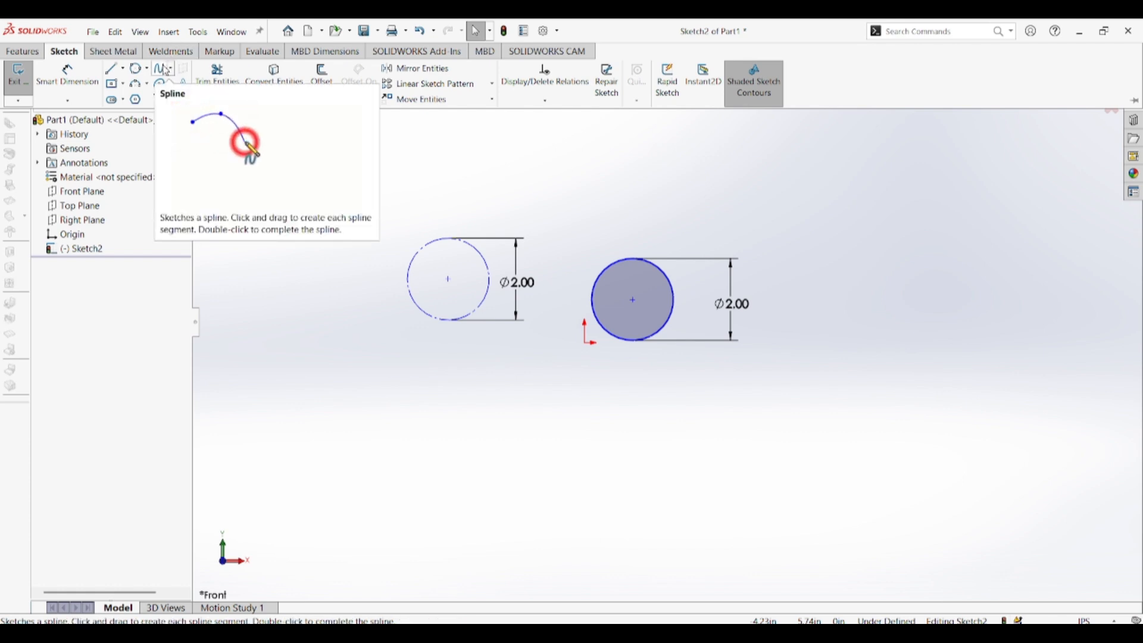
left_click(123, 84)
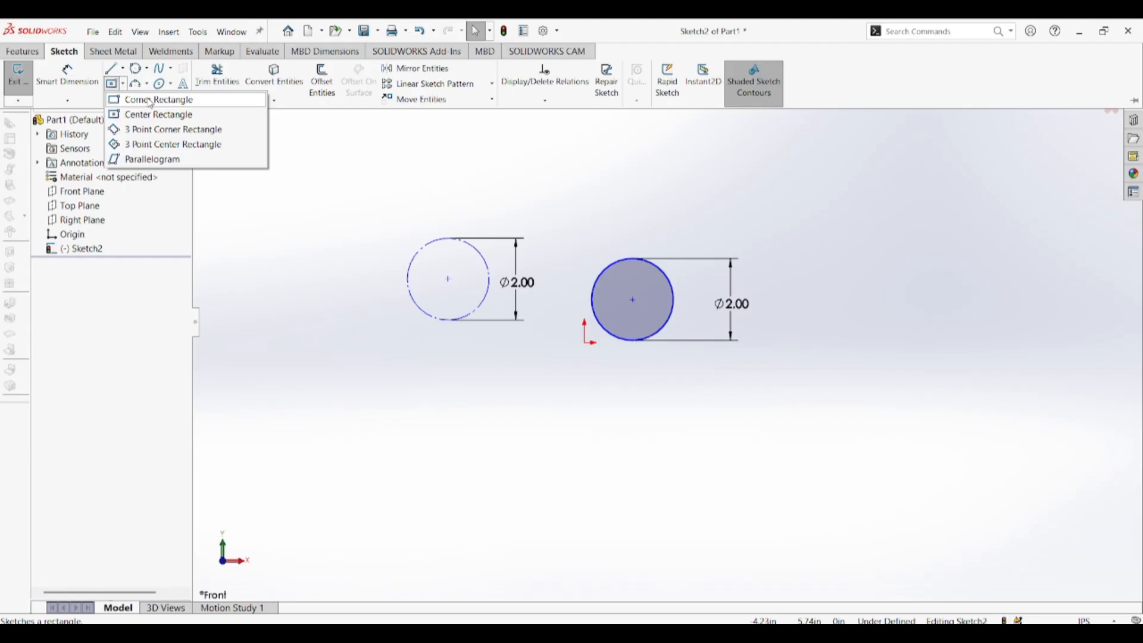
left_click(139, 101)
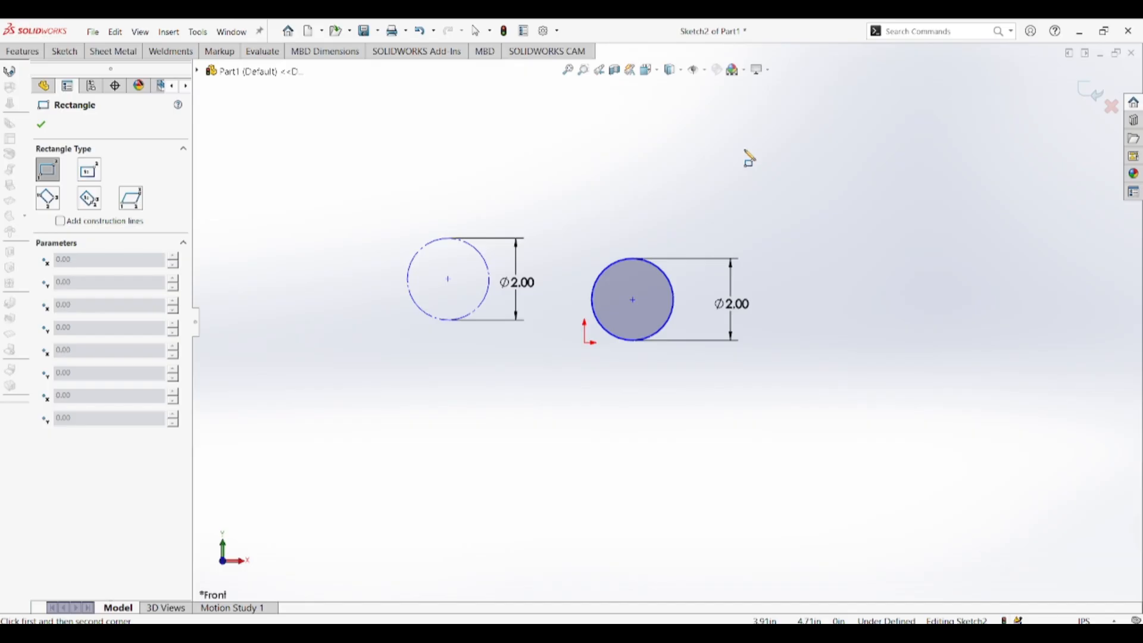
left_click(744, 149)
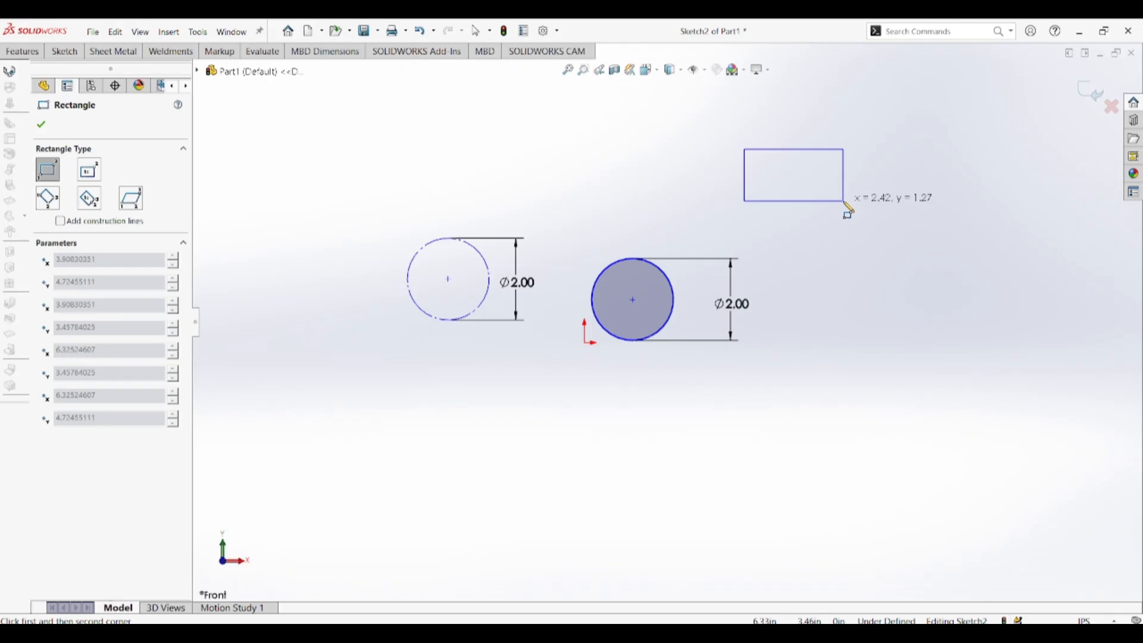
left_click(845, 201)
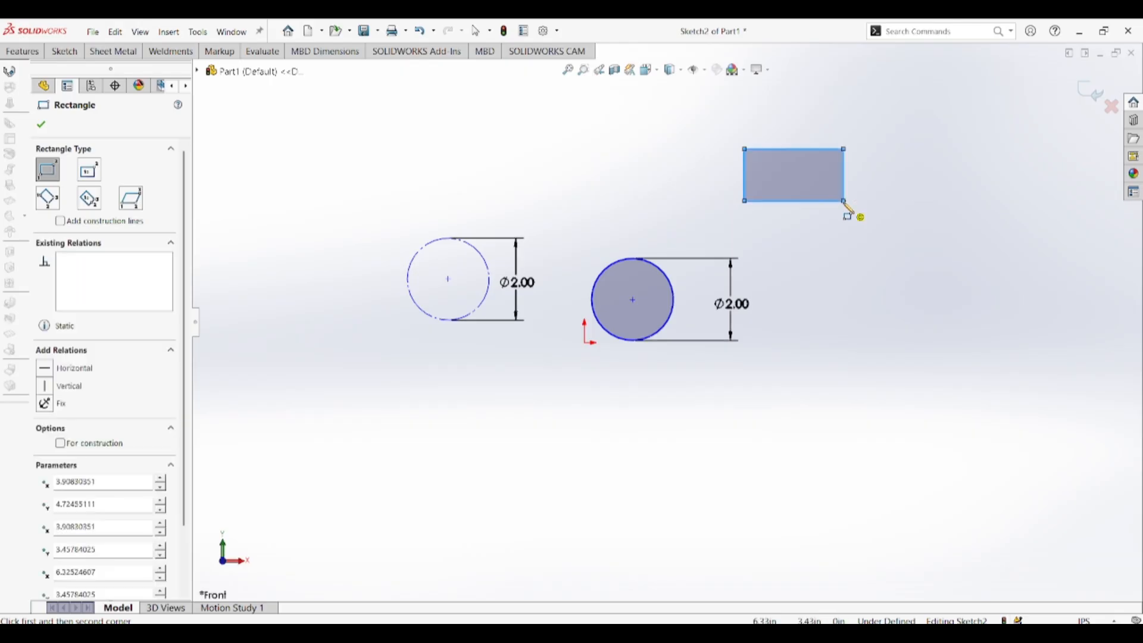
left_click(41, 125)
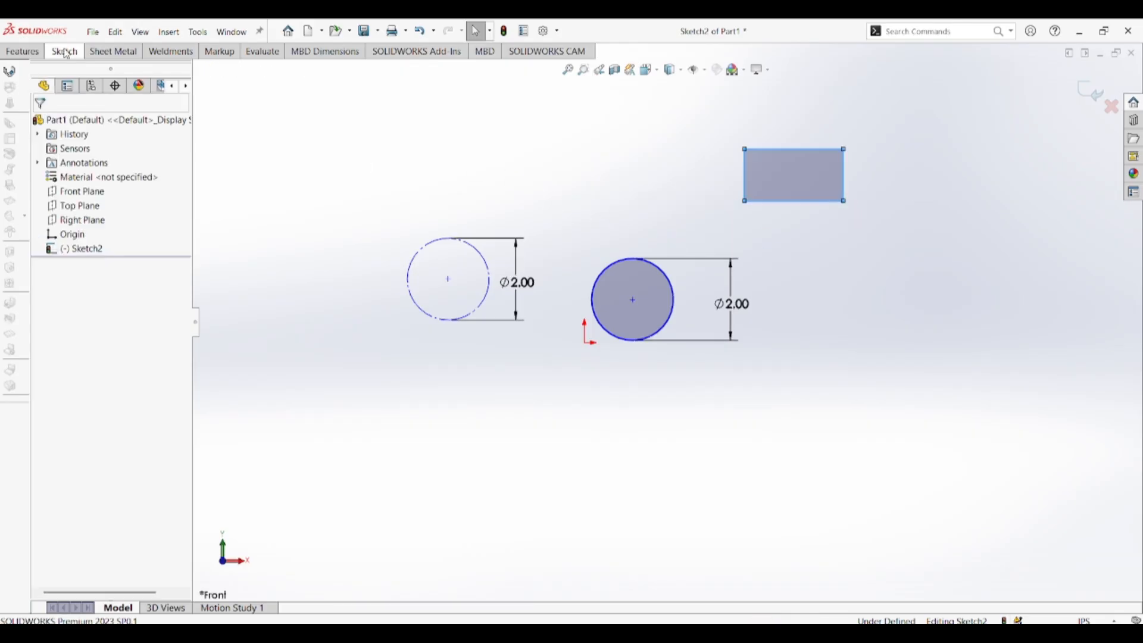
left_click(65, 51)
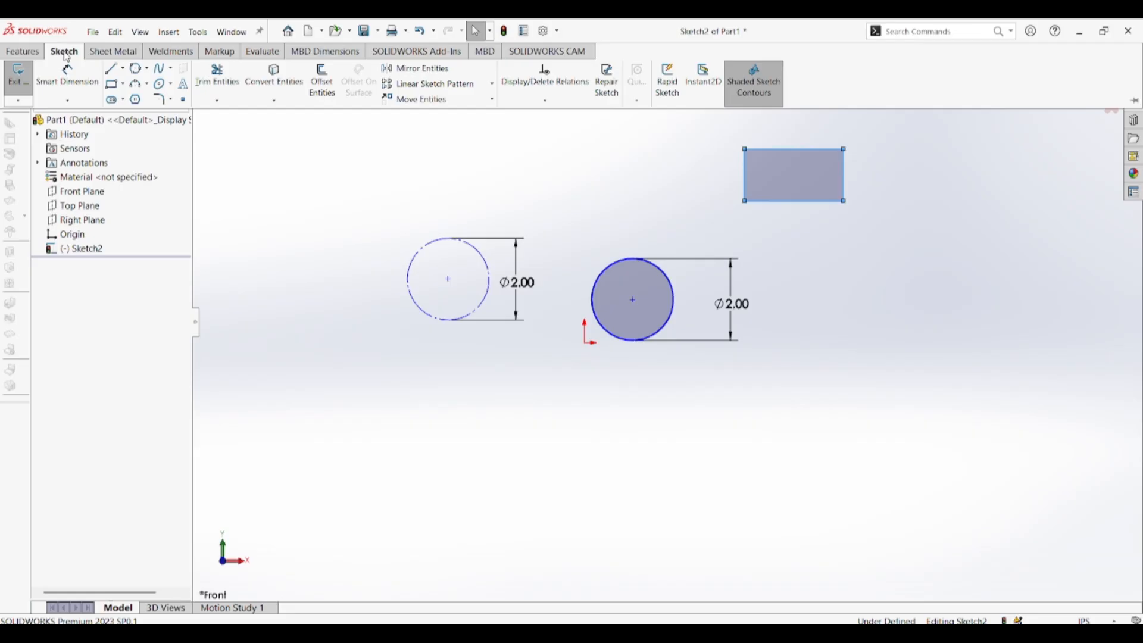
Dimension the upper edge of the corner rectangle and set its width to 2.4 in
left_click(808, 150)
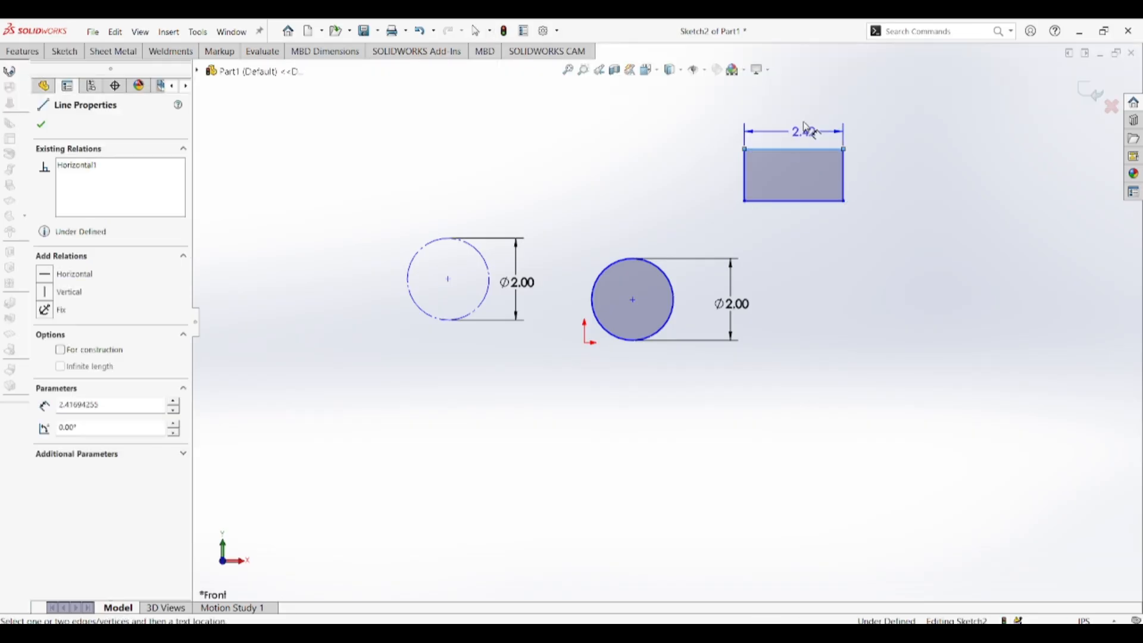
left_click(808, 122)
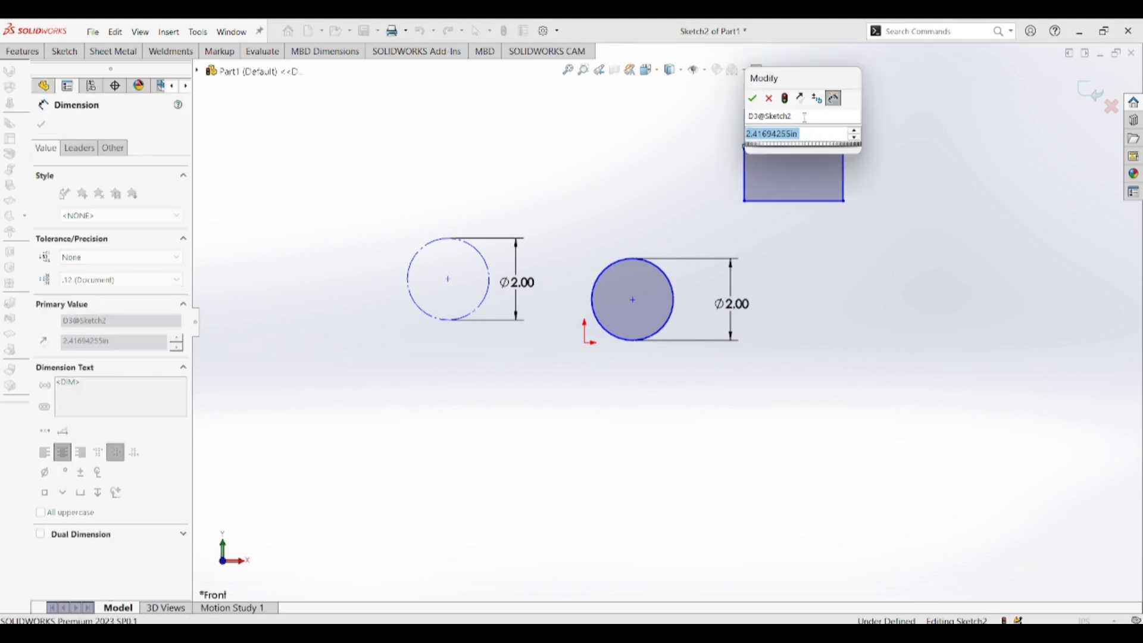
type("2.4")
key("Return")
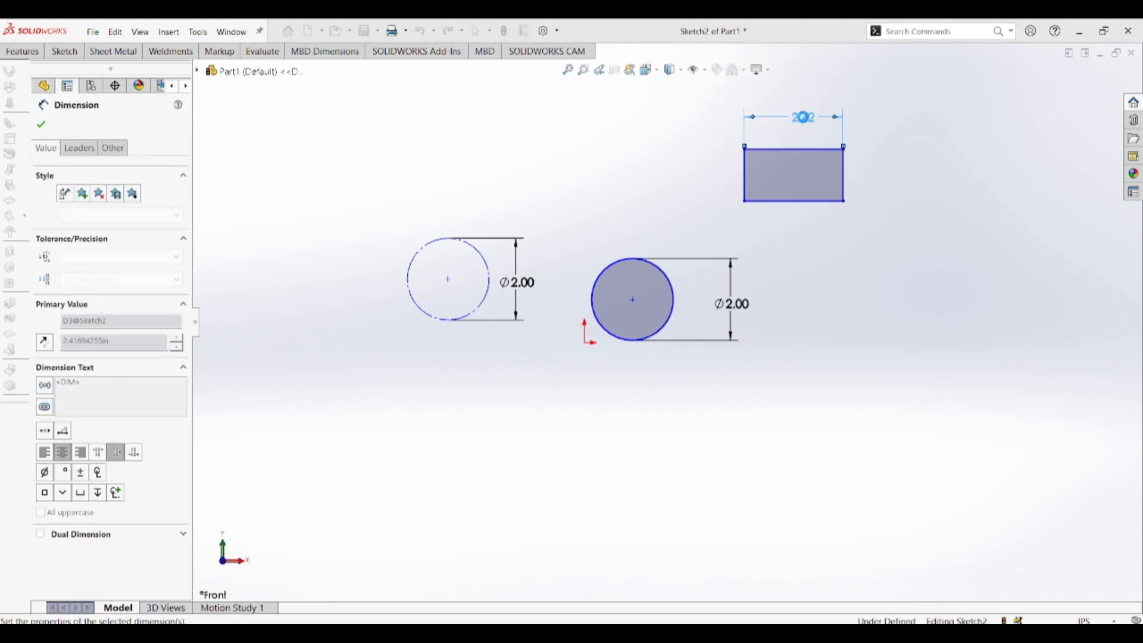
Dimension the vertical side of the corner rectangle and set its height to 2.4 in
left_click(844, 174)
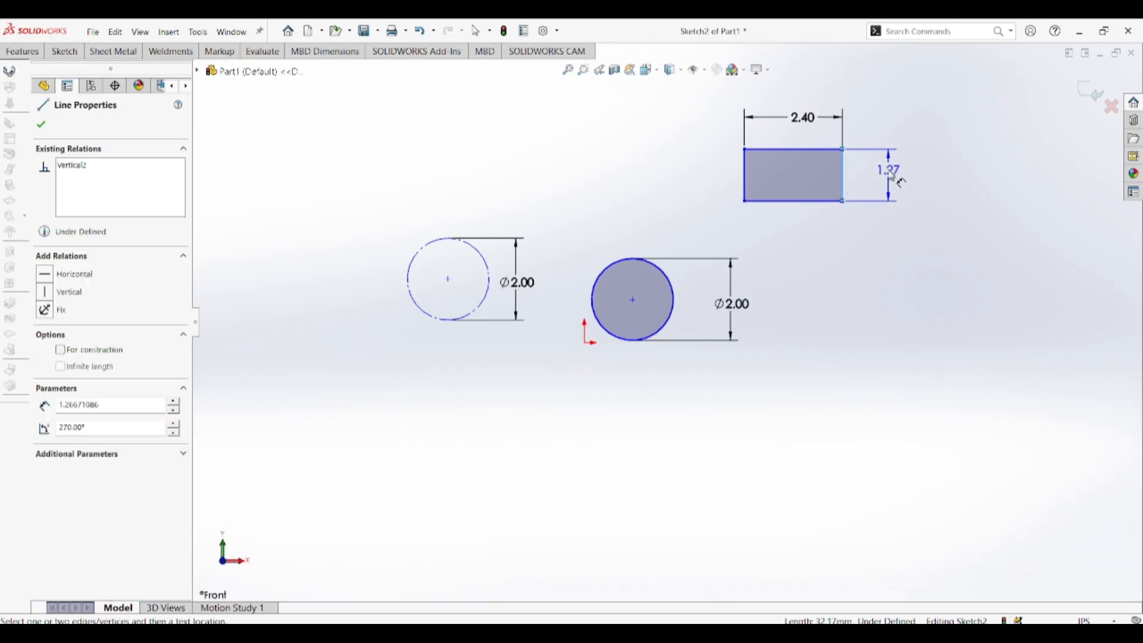
left_click(893, 177)
type("2")
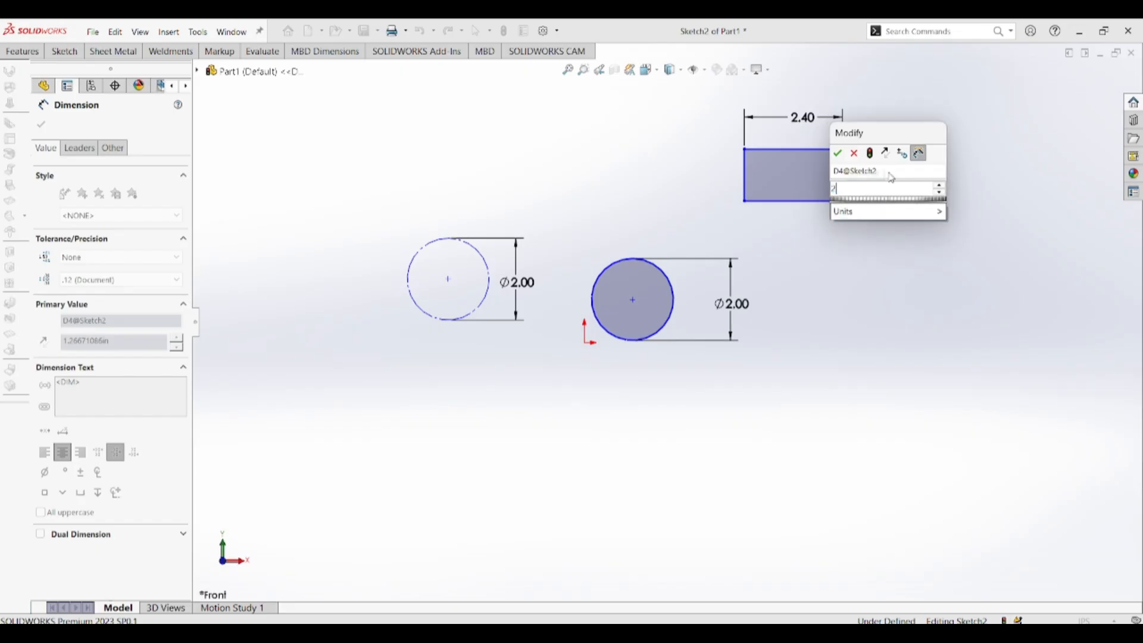
type(".4")
key("Return")
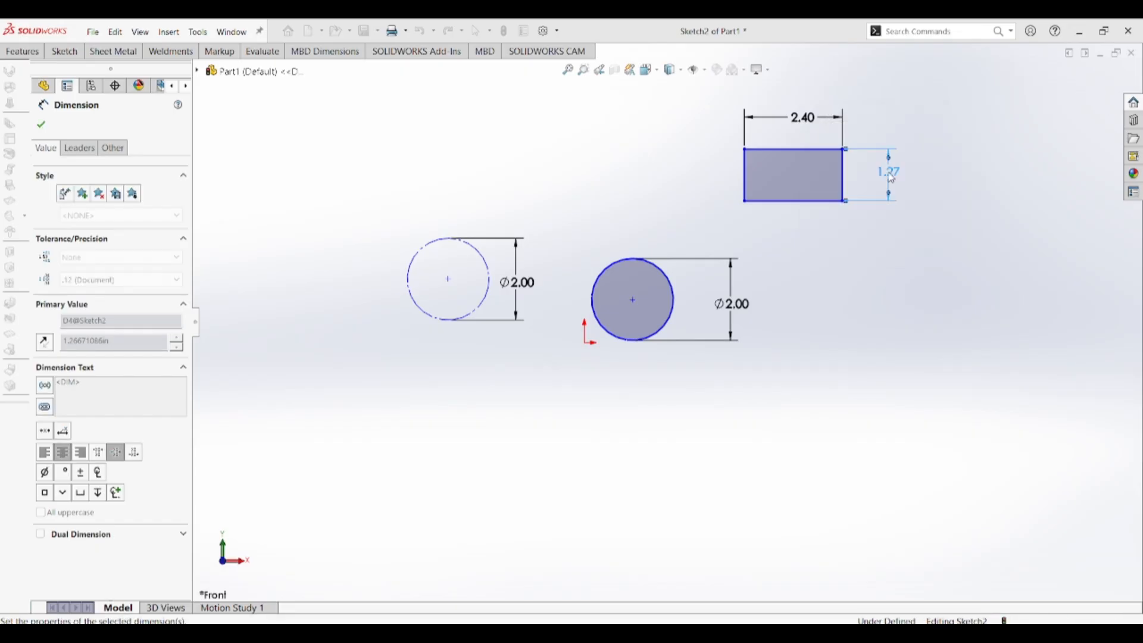
left_click(41, 126)
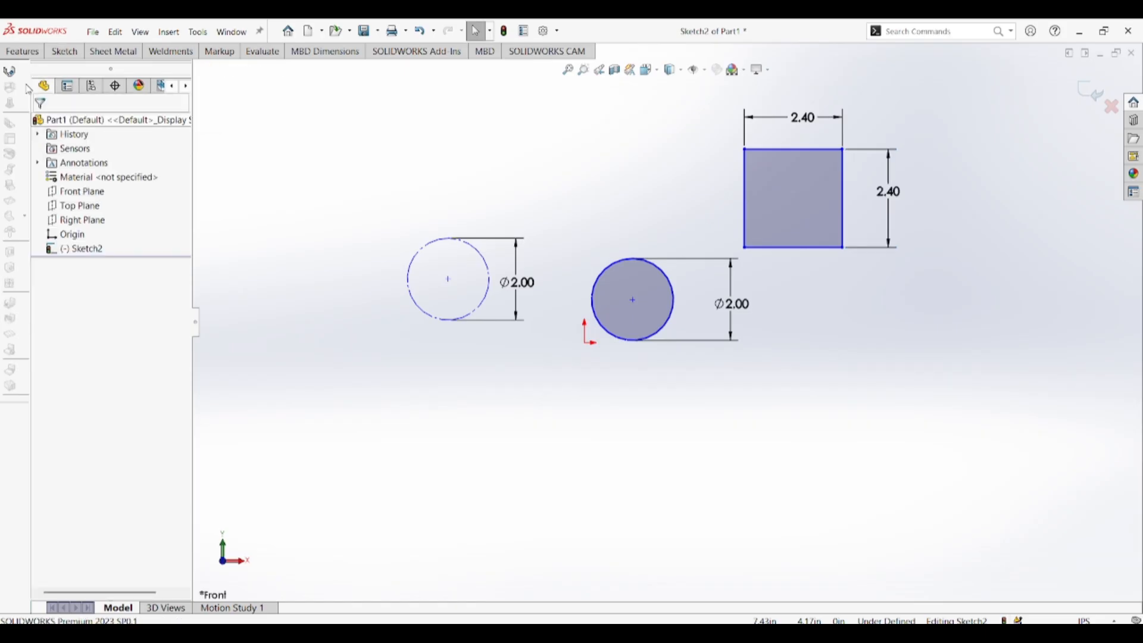
Sketch a center rectangle about 1.95 in wide and 1.54 in high, above and slightly right of the construction circle
left_click(65, 51)
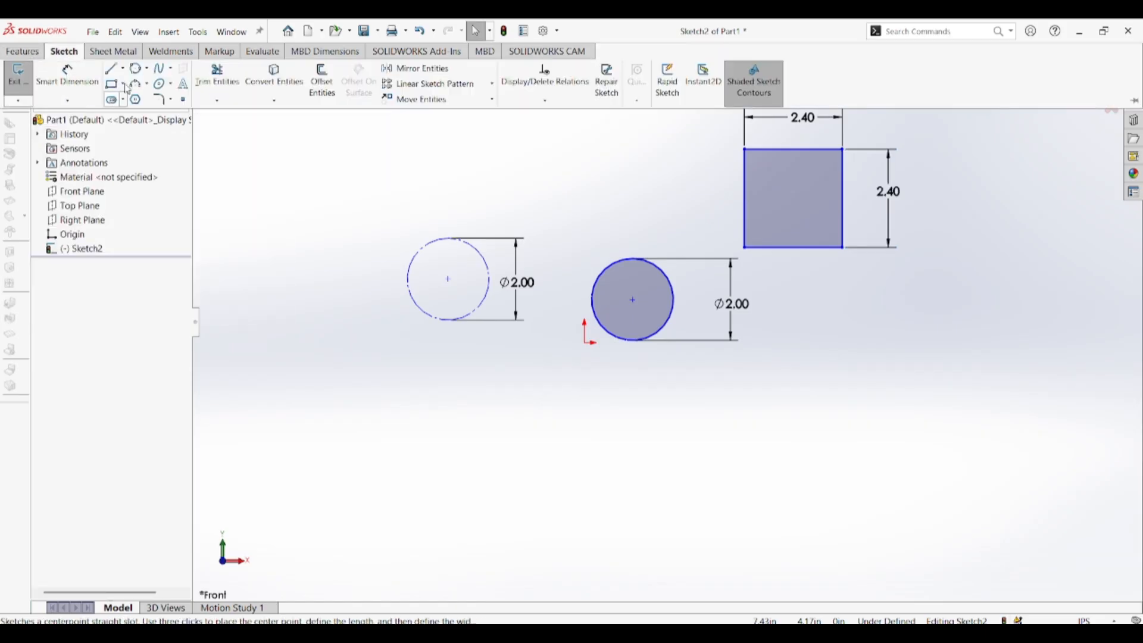
left_click(125, 86)
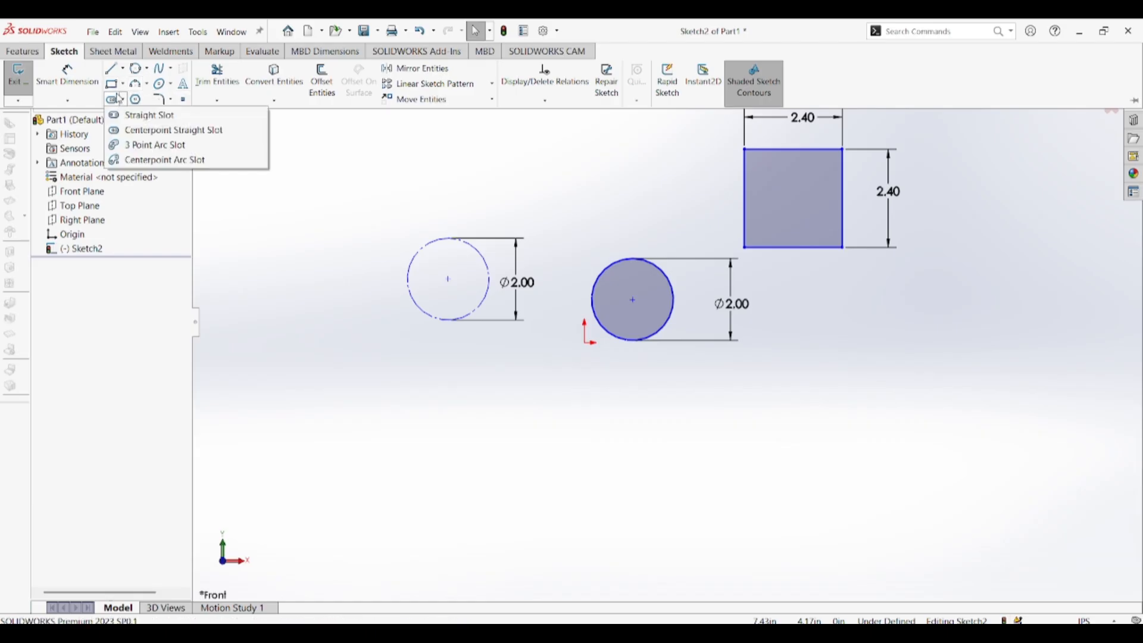
left_click(135, 115)
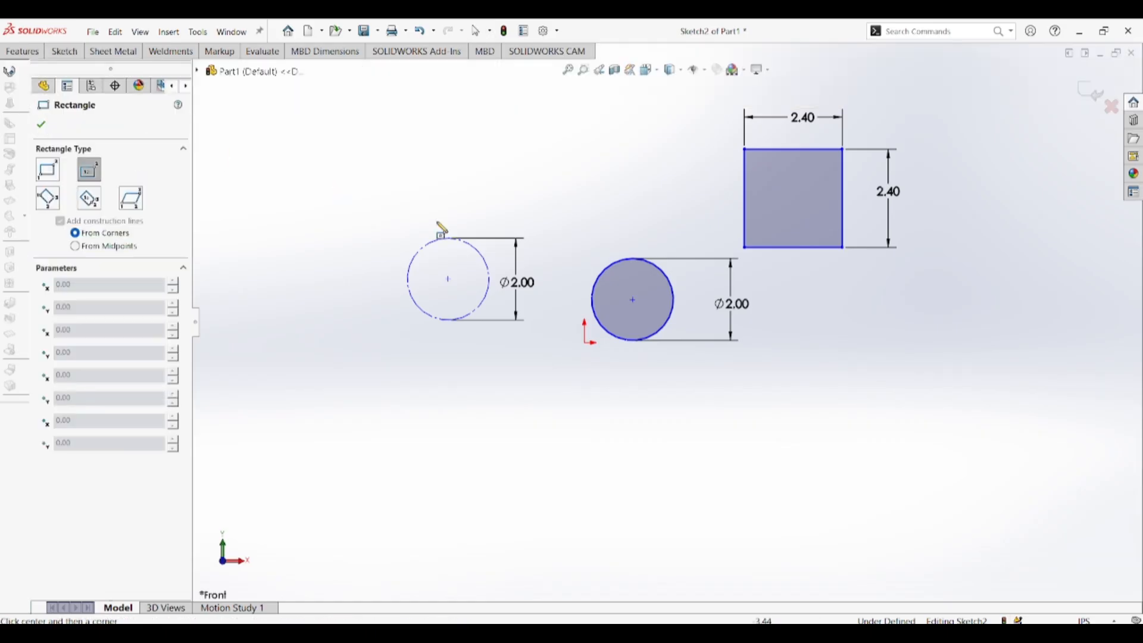
left_click(516, 176)
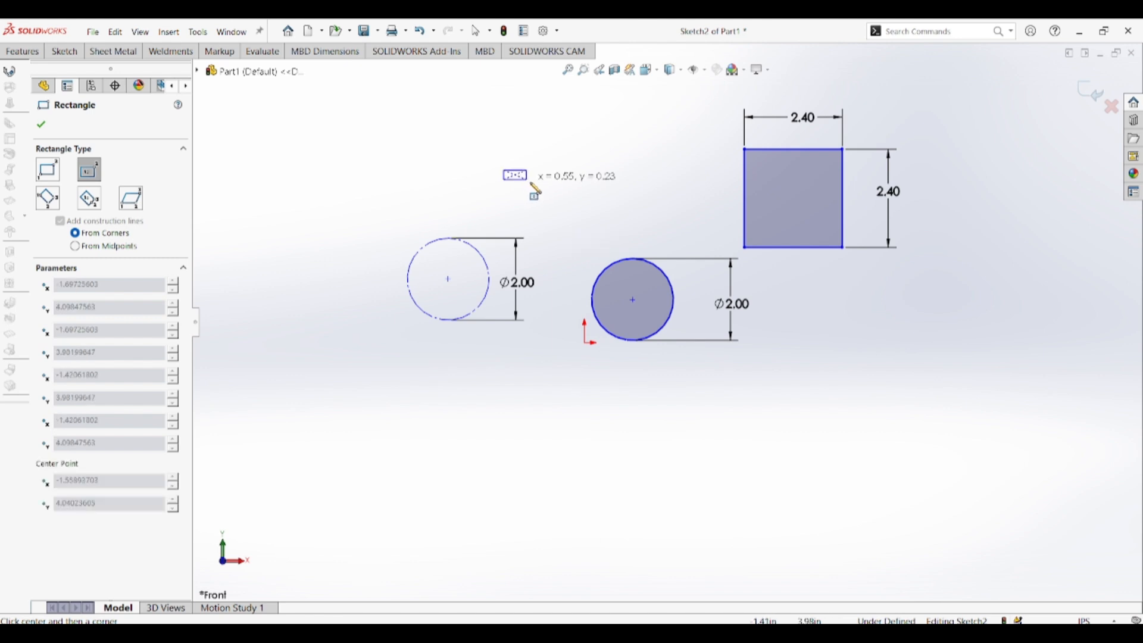
left_click(557, 208)
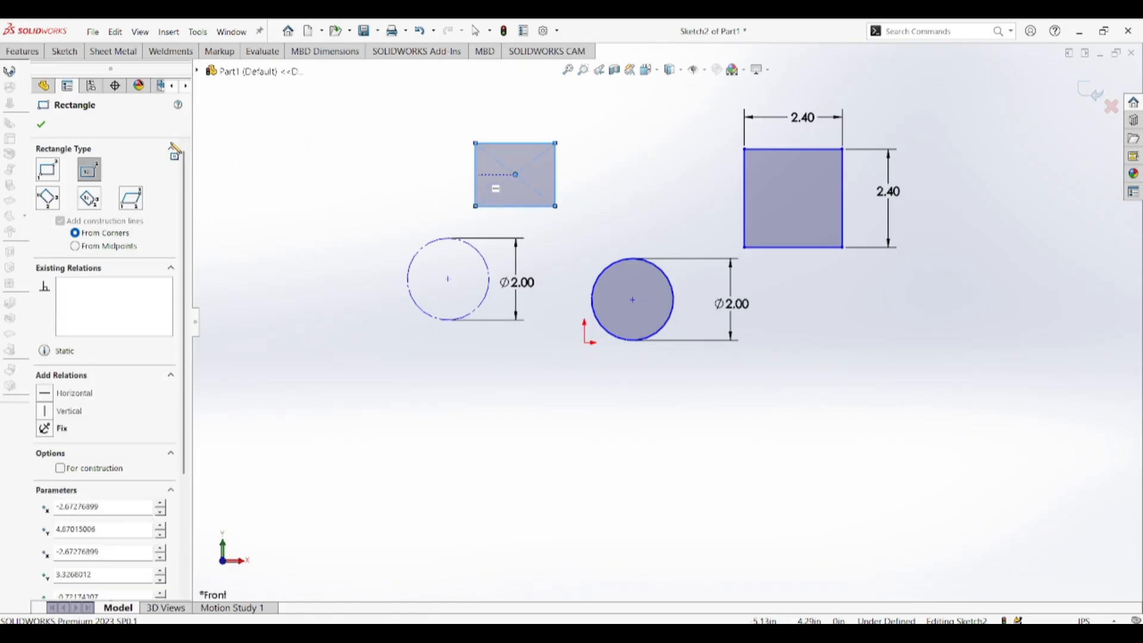
left_click(41, 124)
Sketch a tilted 3 point corner rectangle about 1.54 in by 1.12 in, left of the center rectangle
left_click(71, 54)
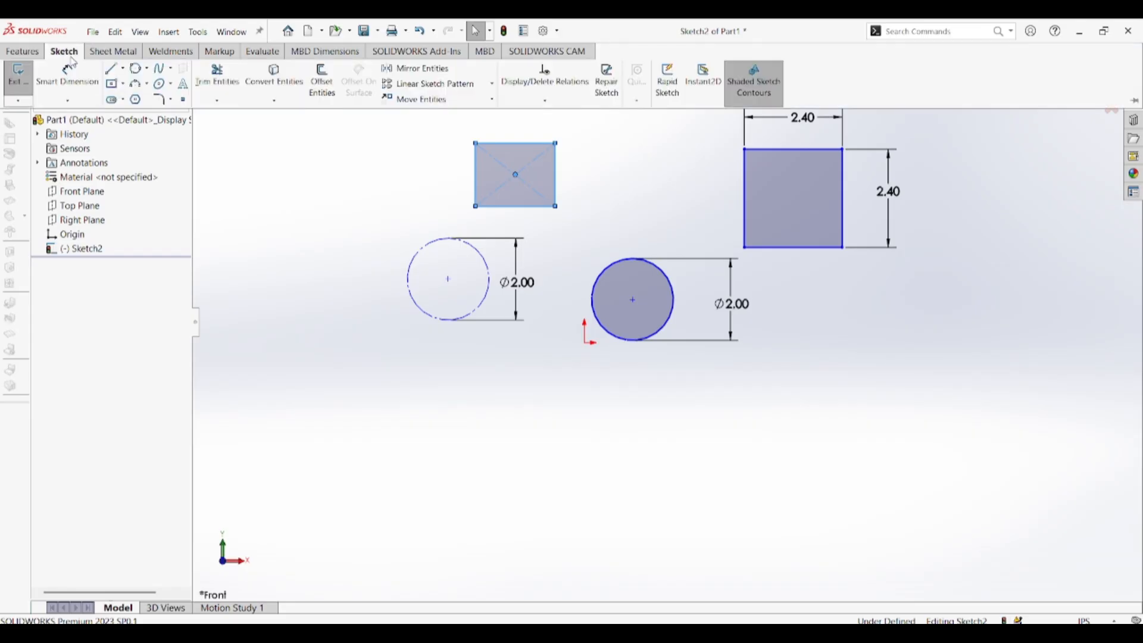
left_click(124, 84)
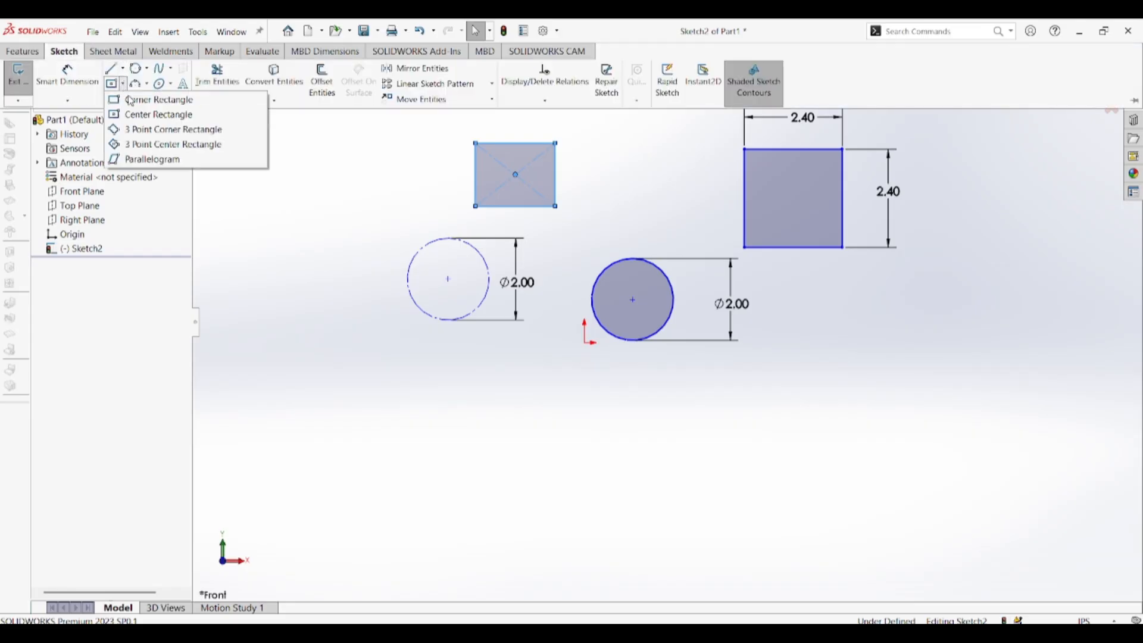
left_click(148, 130)
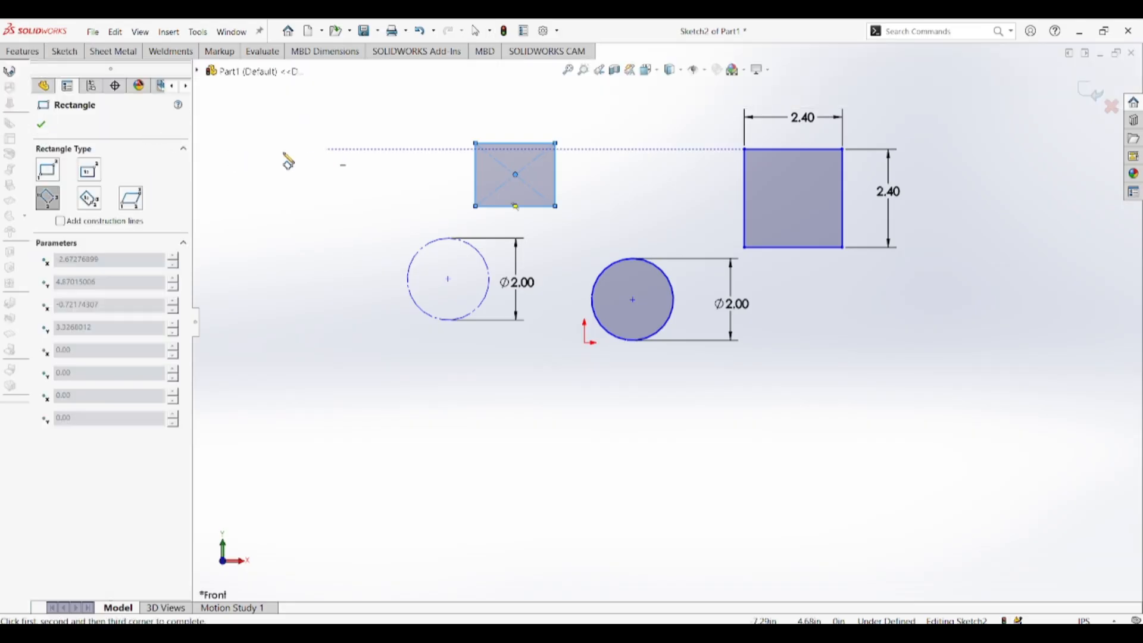
left_click(280, 170)
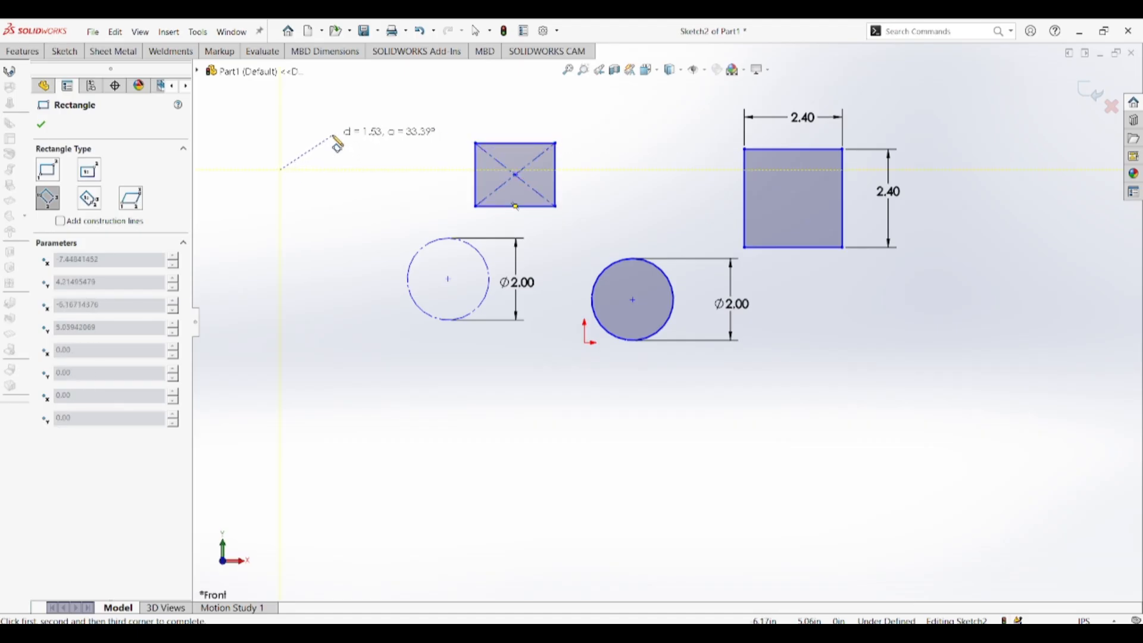
left_click(332, 137)
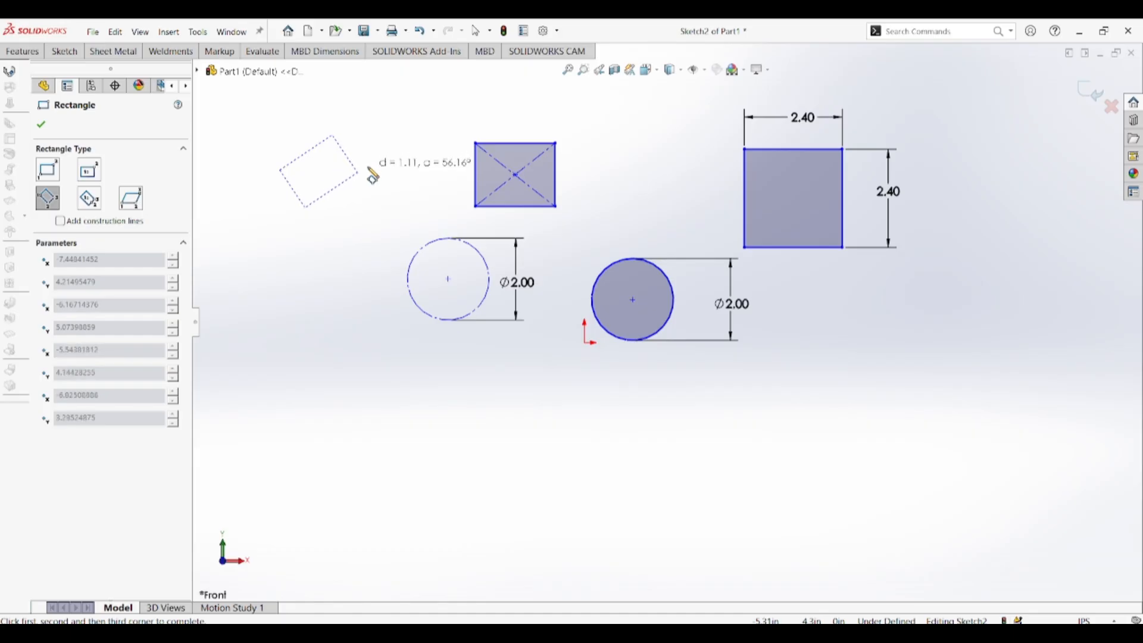
left_click(358, 173)
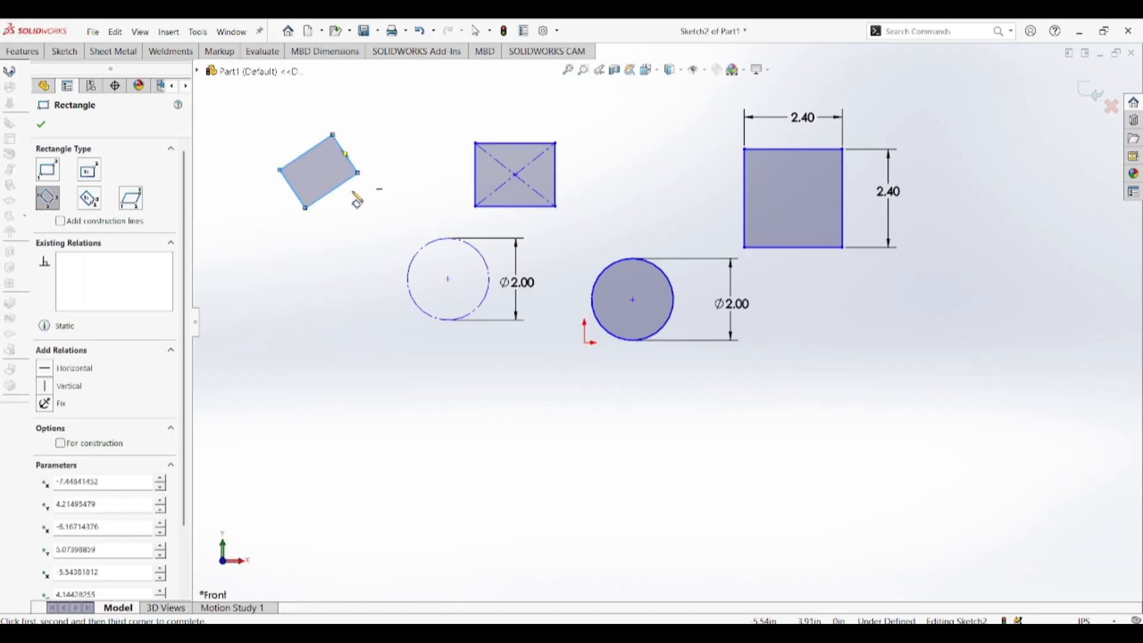
left_click(42, 124)
Sketch a tilted 3 point center rectangle about 1.9 in by 1.4 in, to the right of the 2.40 in square
left_click(65, 52)
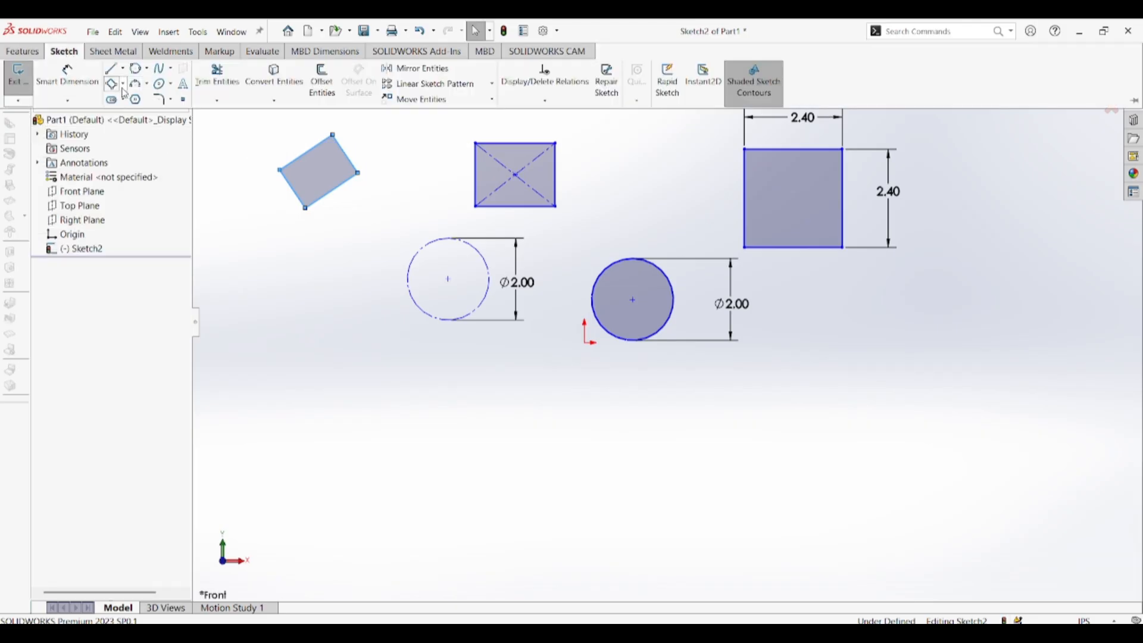
left_click(123, 85)
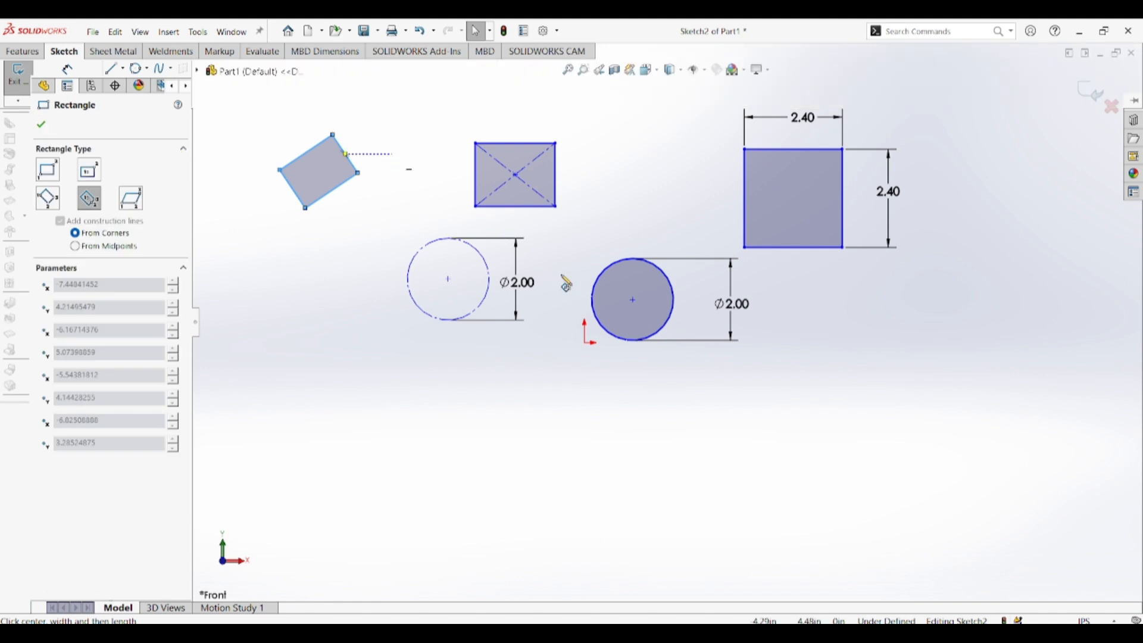
left_click(978, 193)
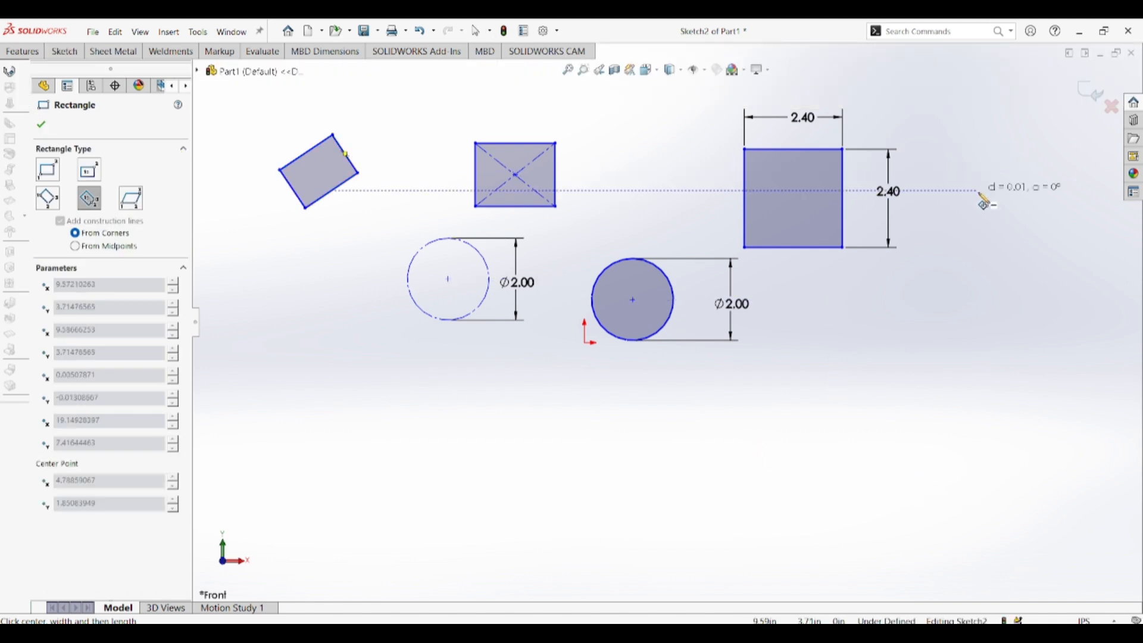
left_click(1014, 201)
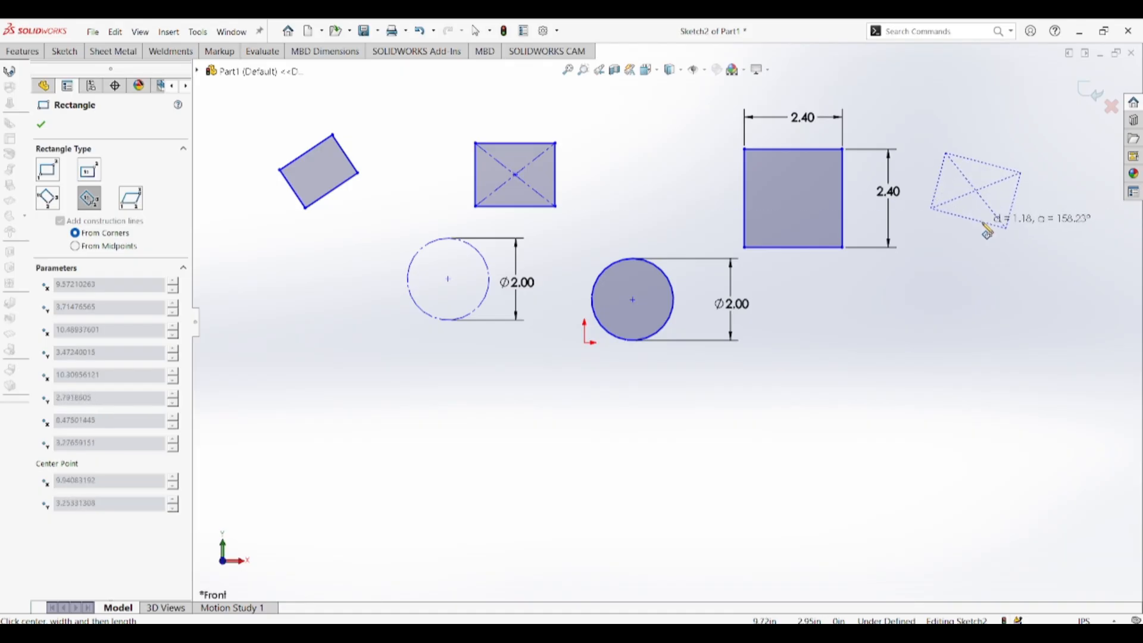
left_click(986, 232)
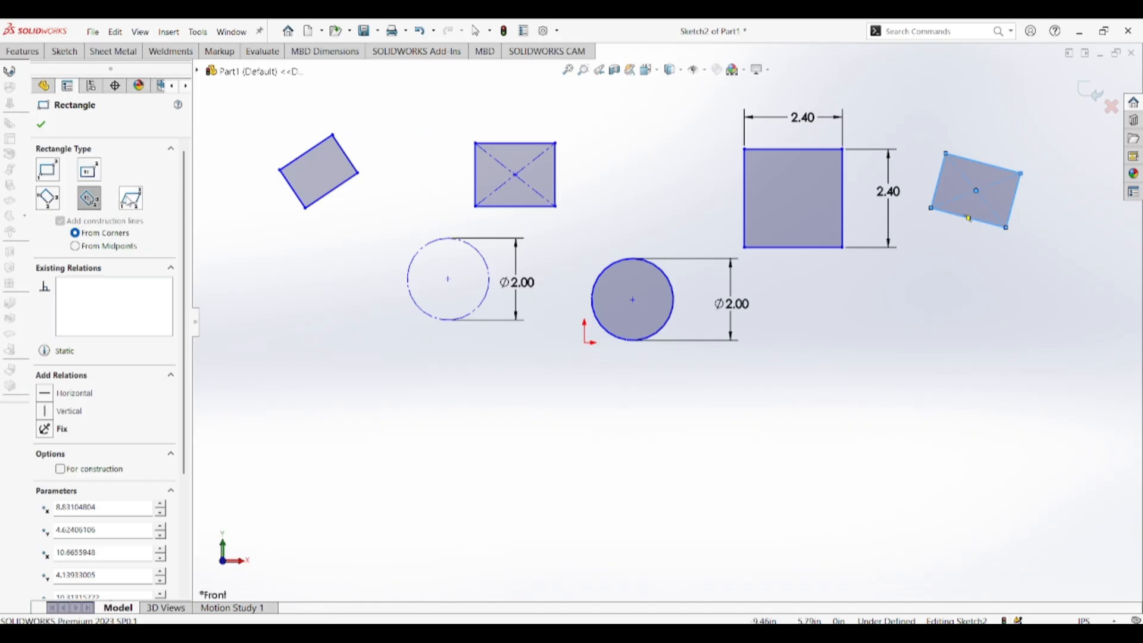
Sketch a slanted parallelogram with sides about 1.91 in and 2.22 in, below the 2.40 in square and the 3 point center rectangle
left_click(131, 199)
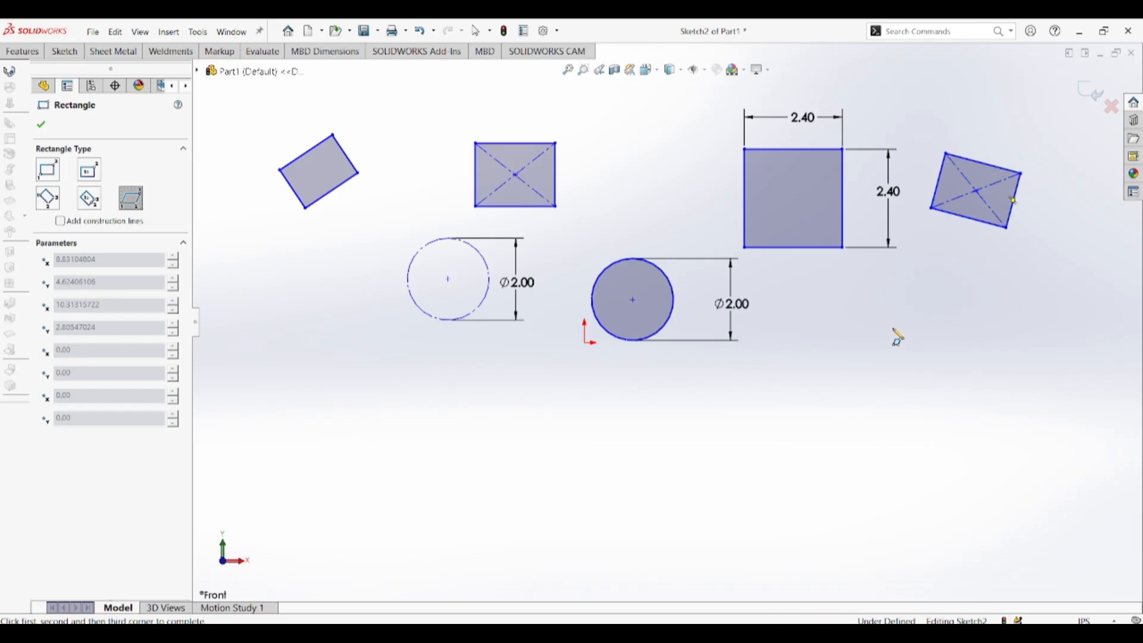
left_click(893, 328)
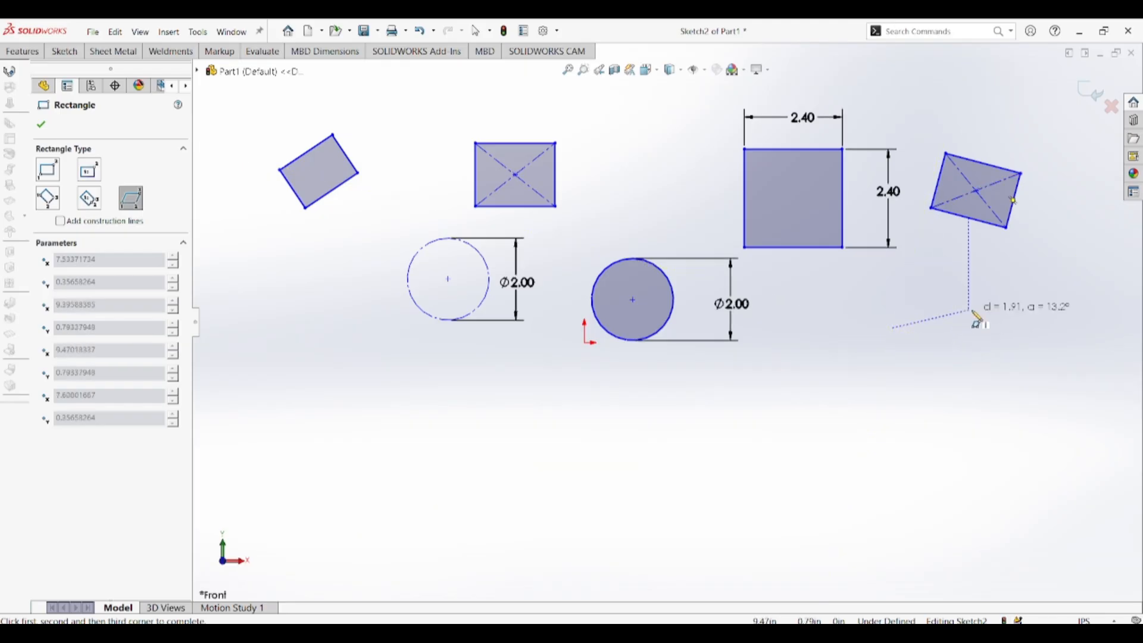
left_click(972, 311)
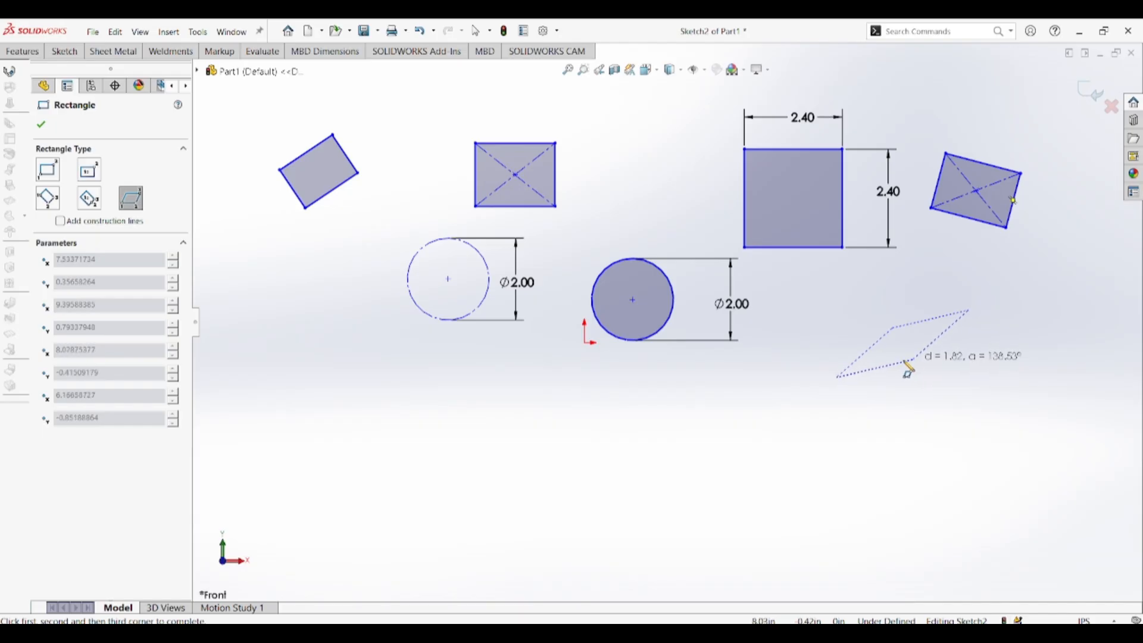
left_click(896, 363)
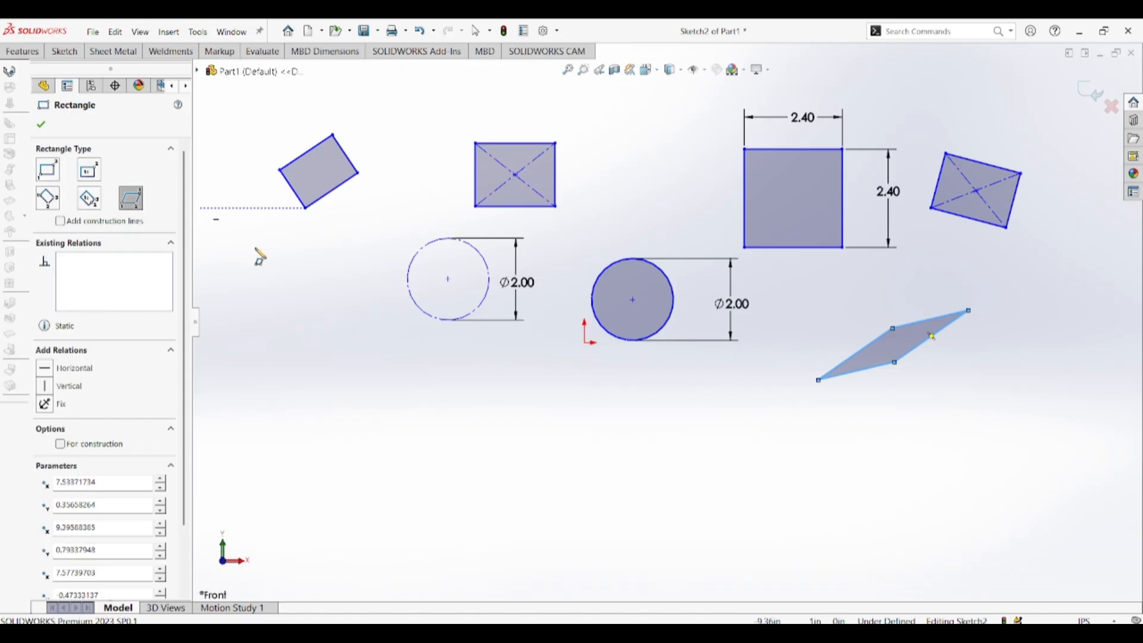
Sketch a corner rectangle about 1.91 in wide and 1.31 in high left of the construction circle, and make it construction geometry
left_click(48, 170)
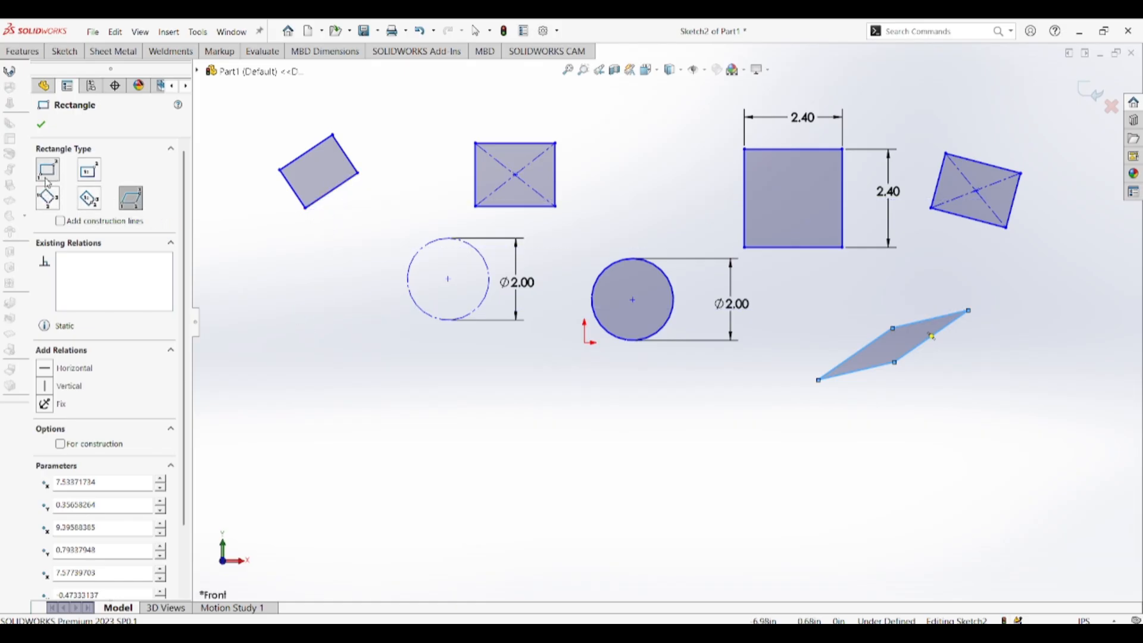
left_click(274, 258)
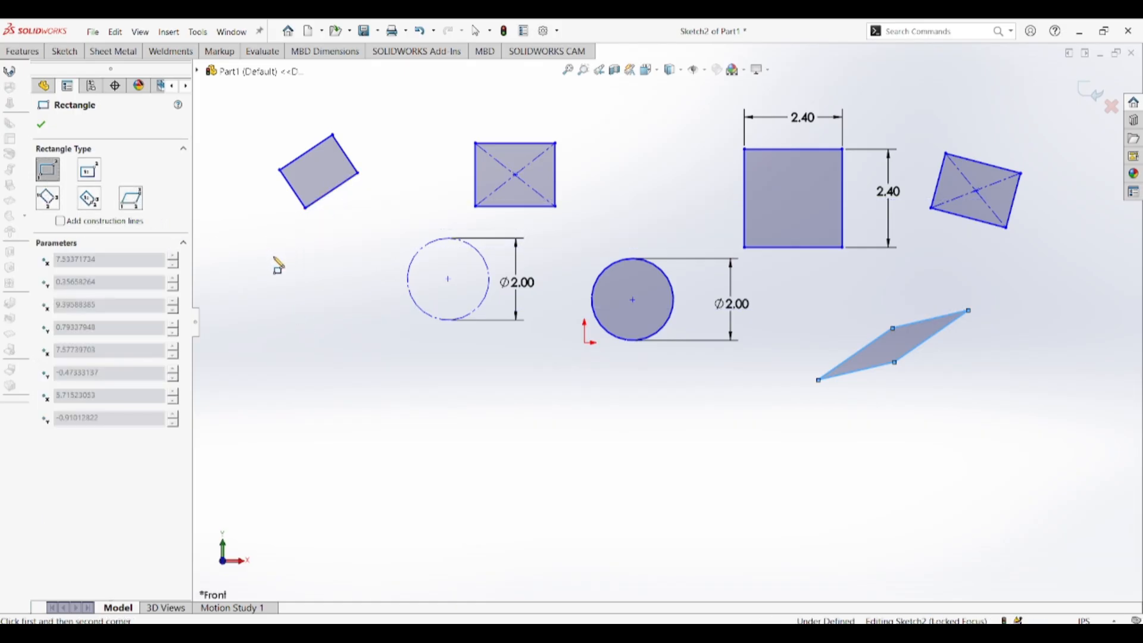
left_click(353, 311)
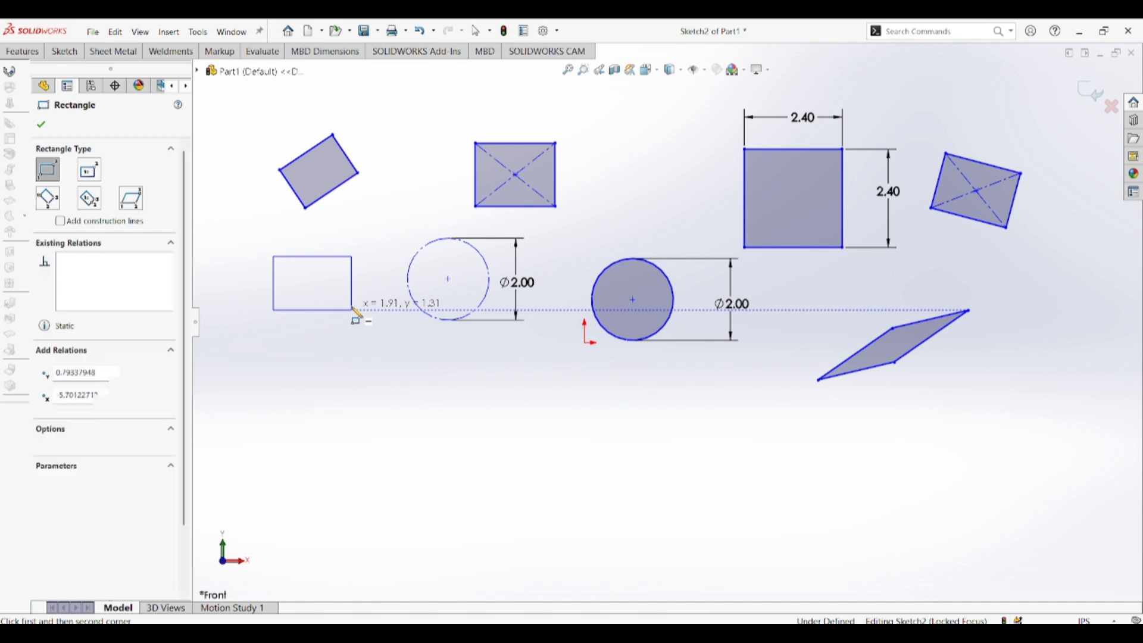
left_click(102, 445)
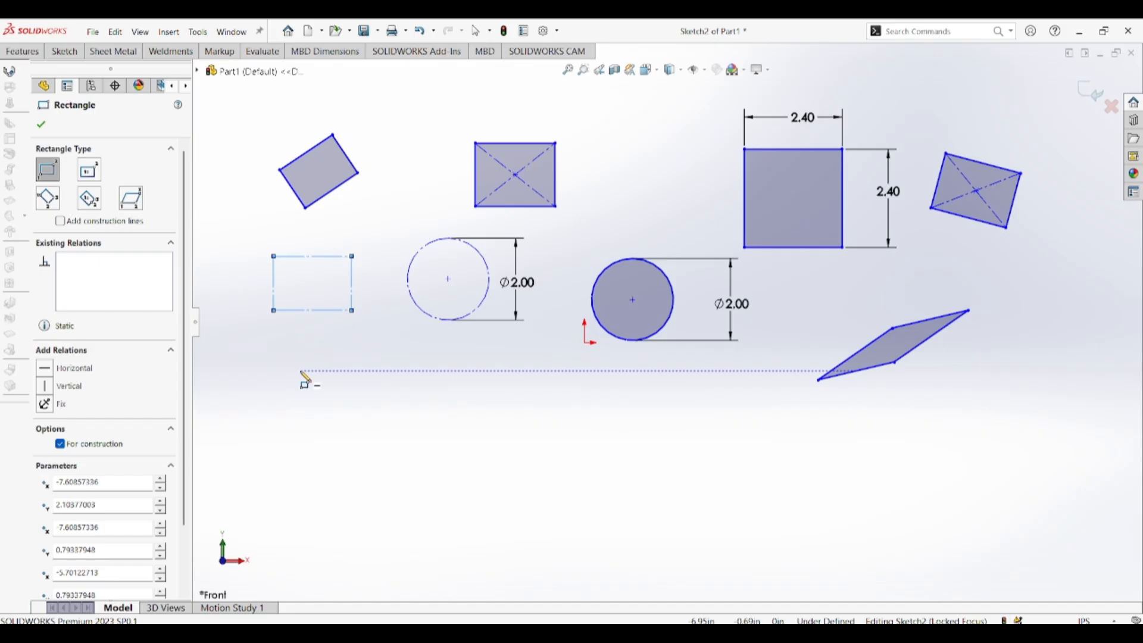
key("Escape")
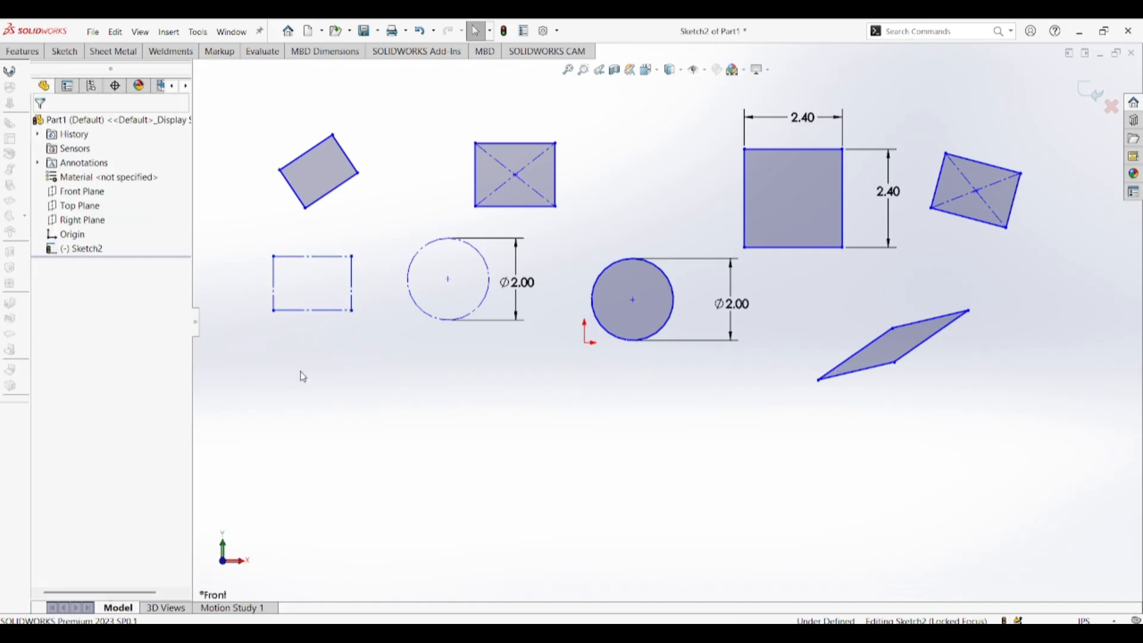
left_click(65, 52)
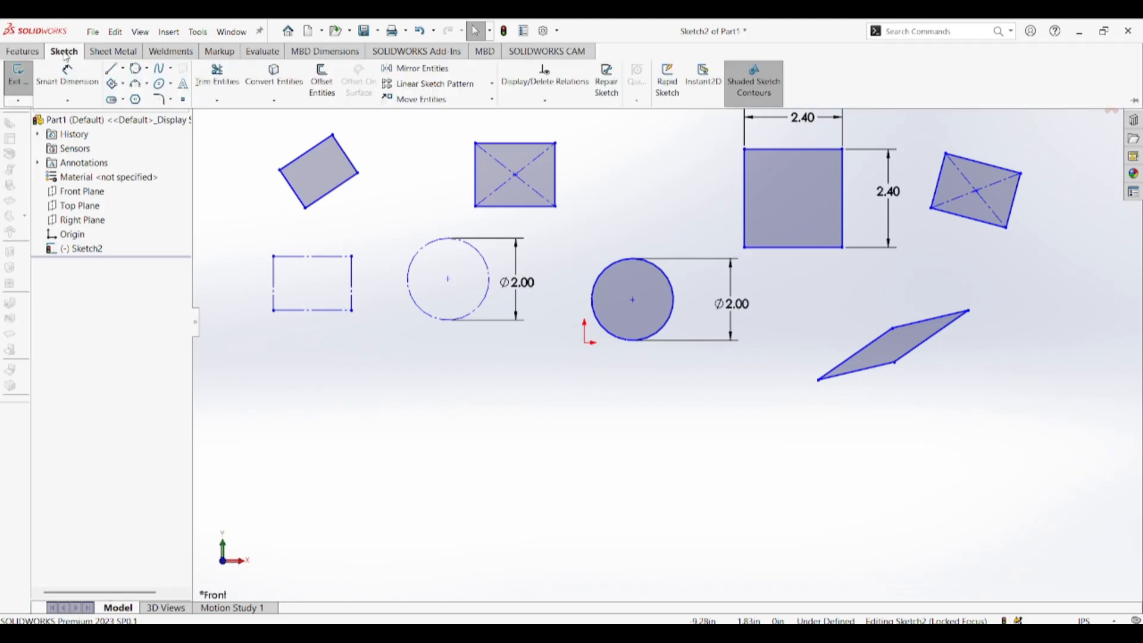